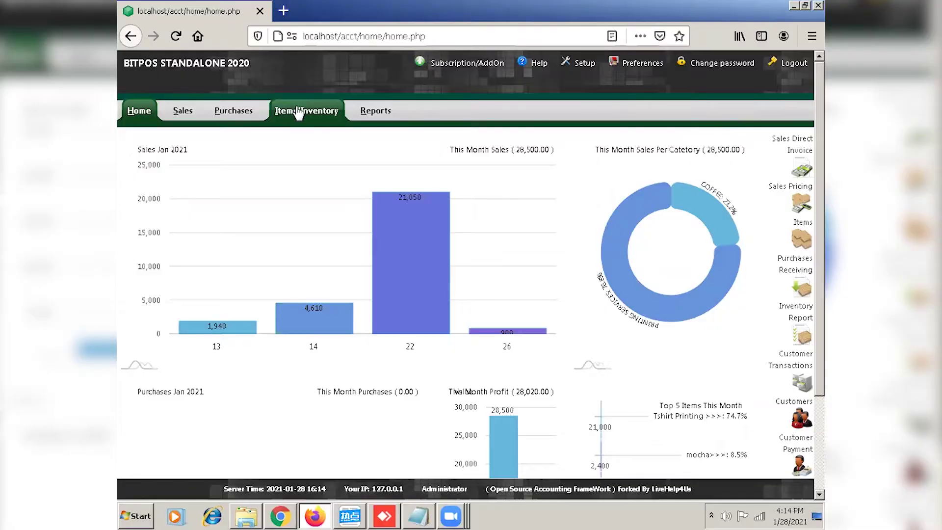
# Create a unit of measure with abbreviation L and name Liter, then return to Items/Inventory.
pyautogui.click(297, 114)
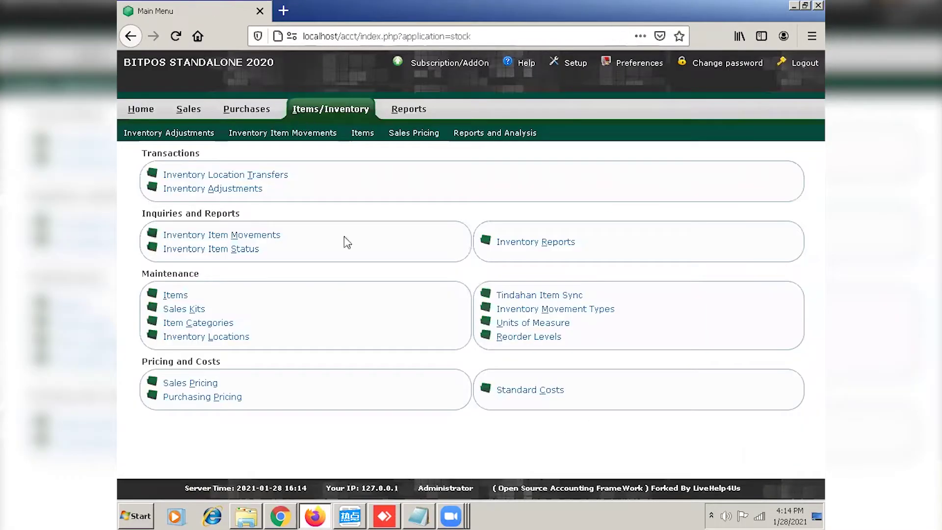
pyautogui.click(520, 324)
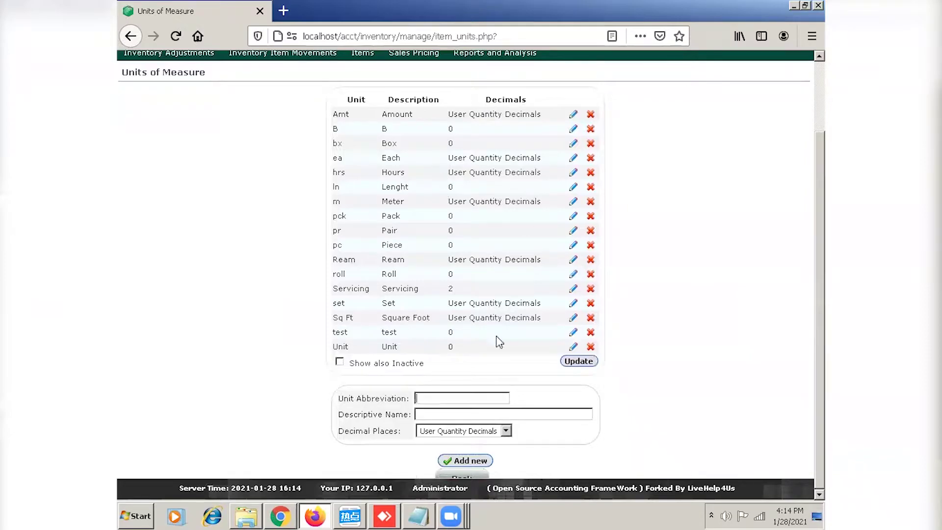
pyautogui.click(440, 395)
pyautogui.press('Escape')
pyautogui.write('L')
pyautogui.click(434, 412)
pyautogui.write('Liter')
pyautogui.click(483, 461)
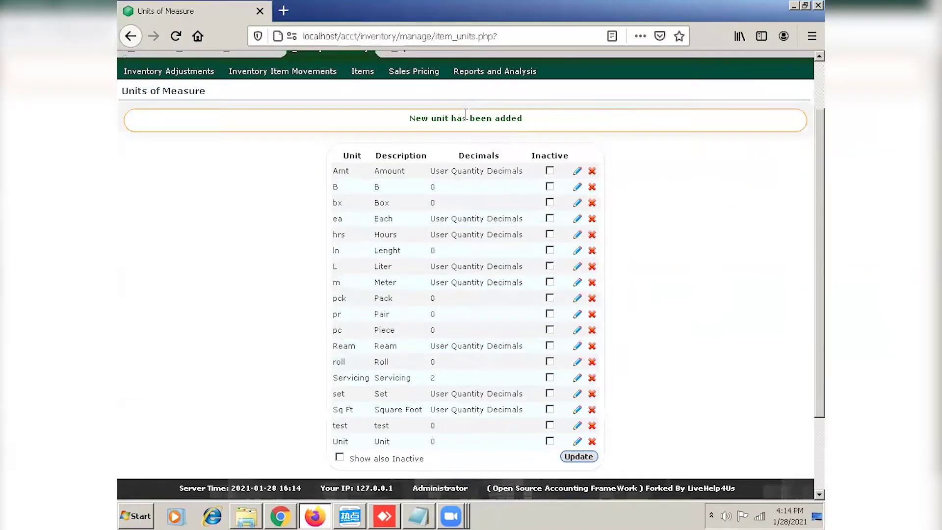
pyautogui.scroll(2, 466, 114)
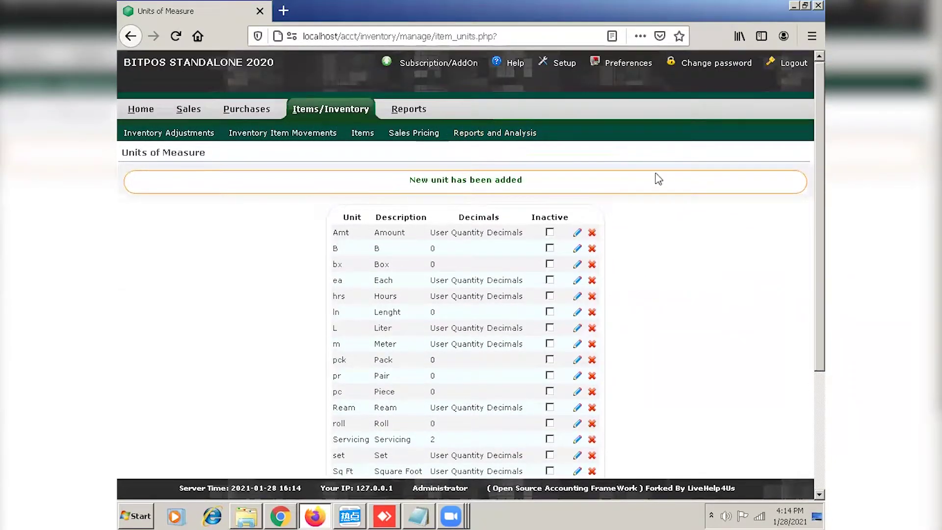
pyautogui.click(352, 110)
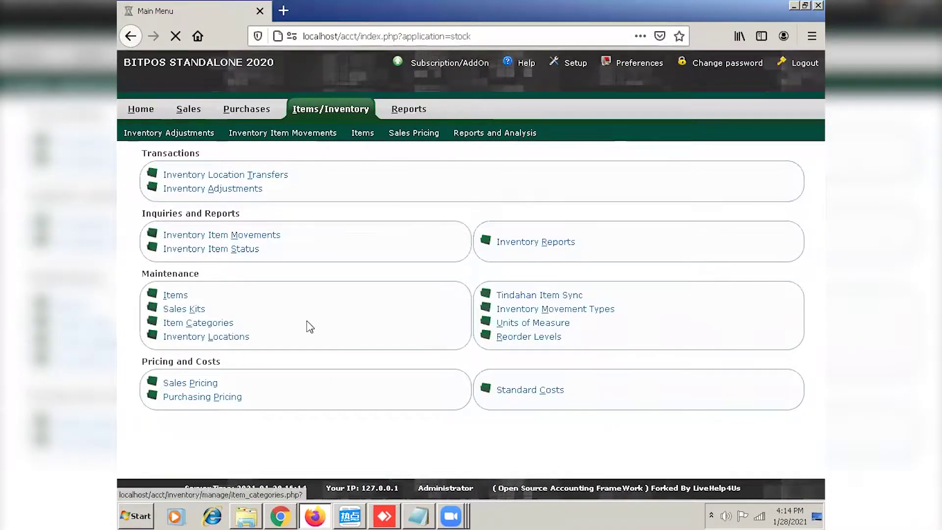
# Start a new item category with default item type Purchased and default unit Liter.
pyautogui.click(310, 328)
pyautogui.scroll(-4, 516, 219)
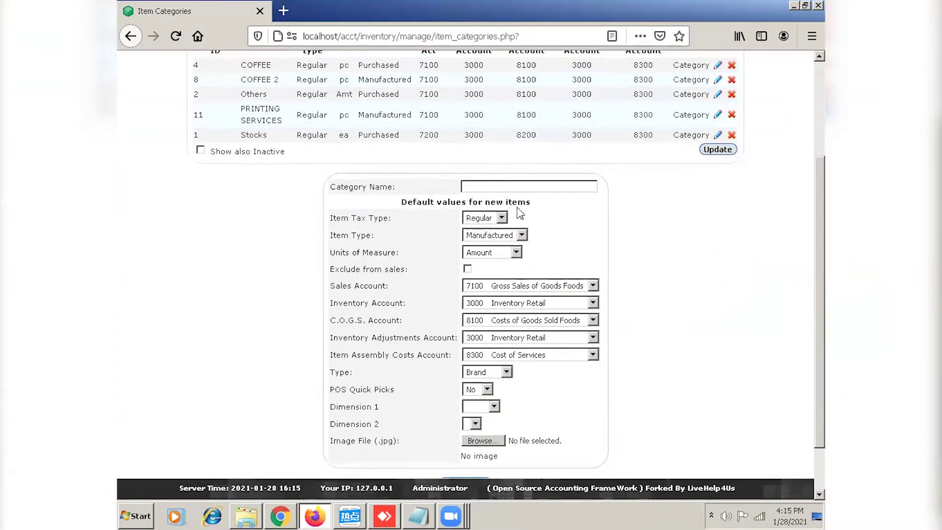
pyautogui.click(521, 235)
pyautogui.click(513, 269)
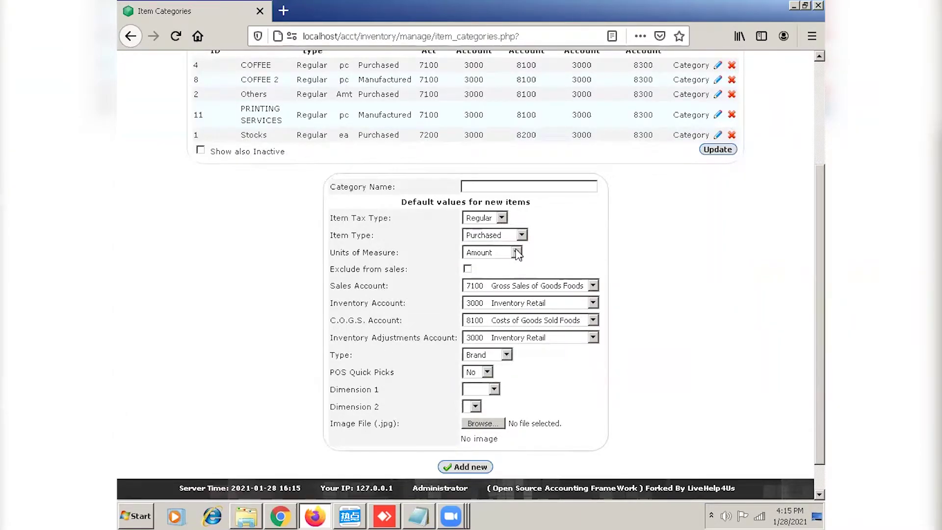
pyautogui.click(516, 252)
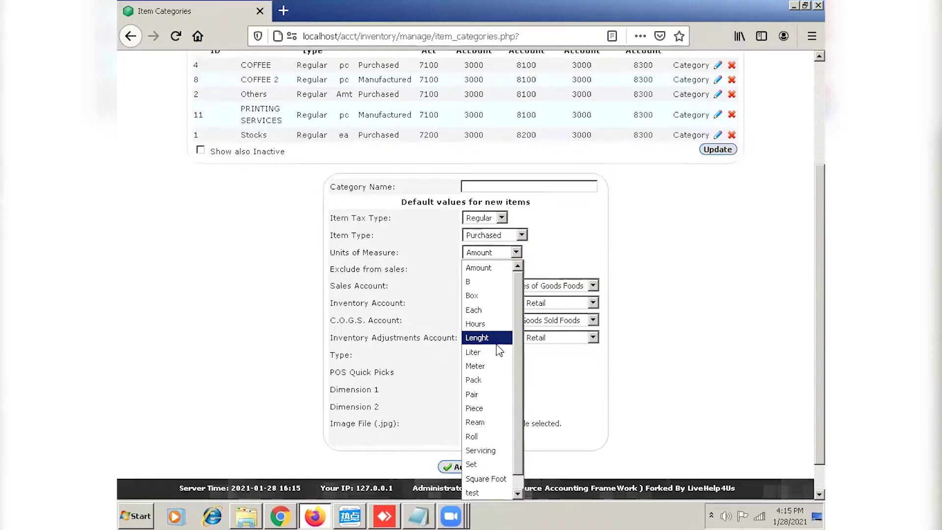
pyautogui.press('Escape')
pyautogui.press('l')
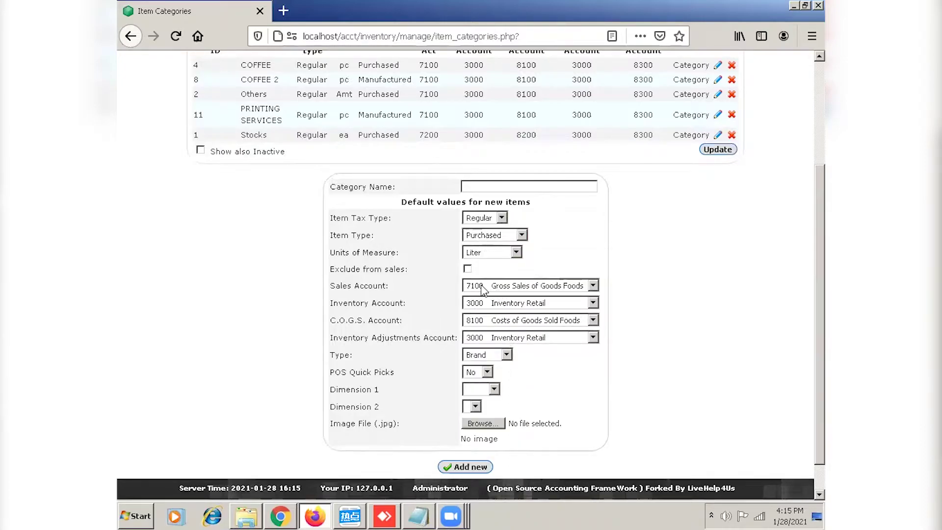
# Set the Gasoline entry's type to Category with POS Quick Picks Yes, and save it.
pyautogui.scroll(-1, 530, 285)
pyautogui.scroll(-1, 530, 285)
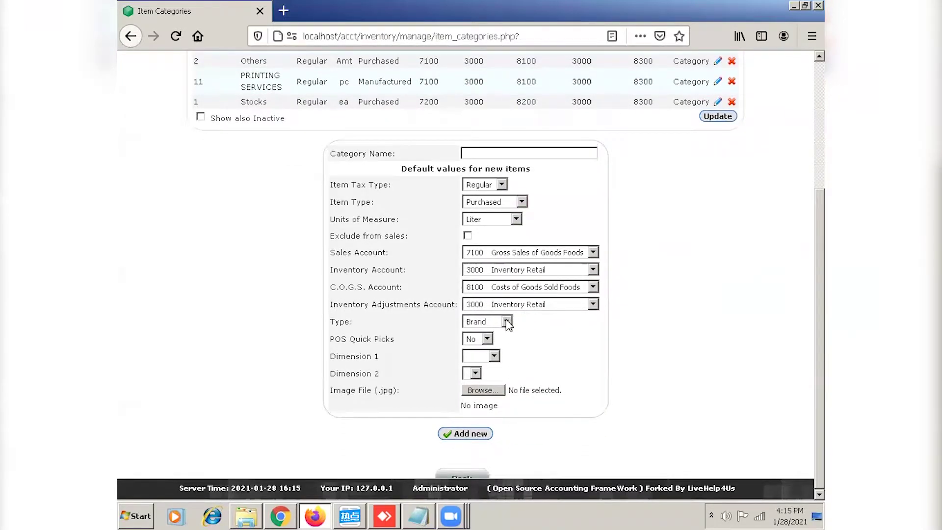
pyautogui.click(507, 322)
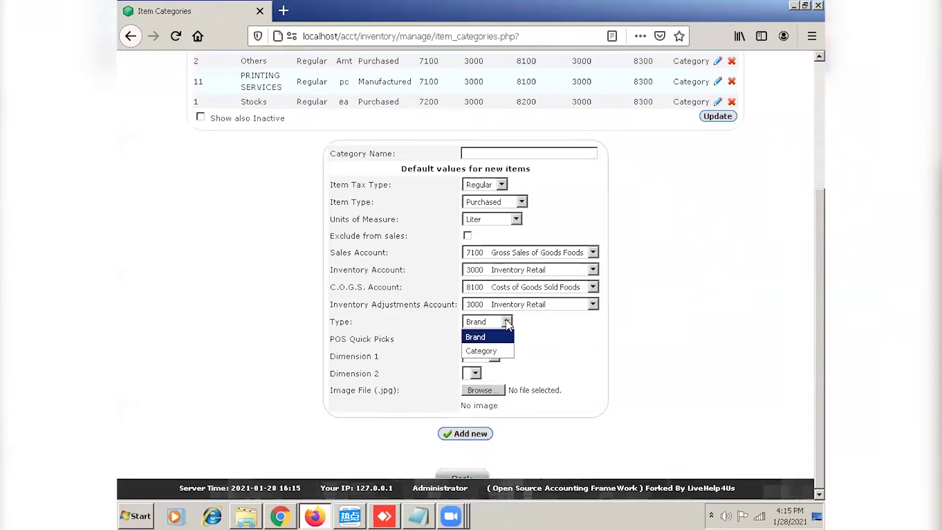
pyautogui.click(508, 350)
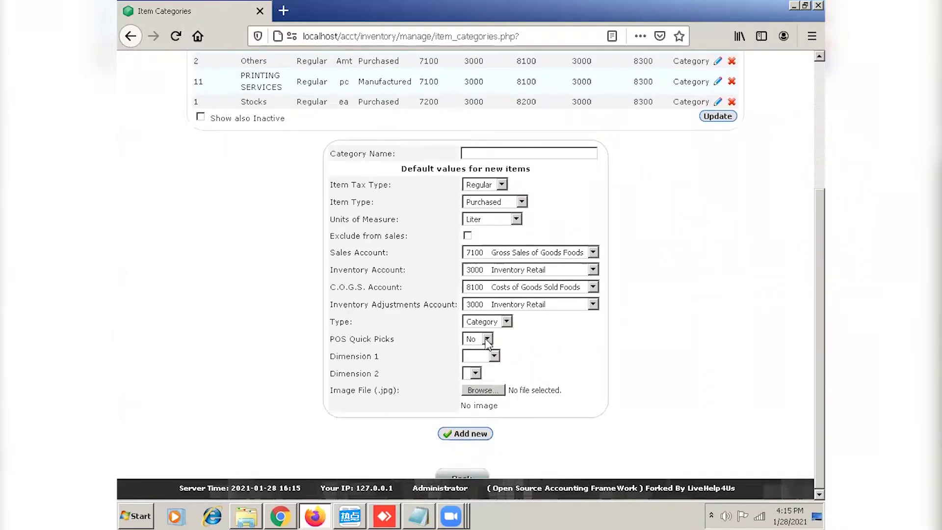
pyautogui.click(488, 339)
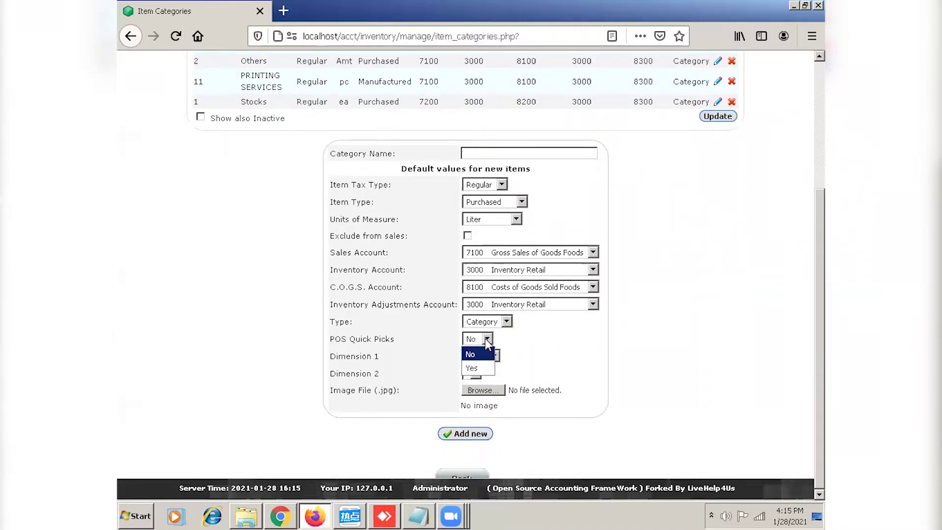
pyautogui.click(484, 369)
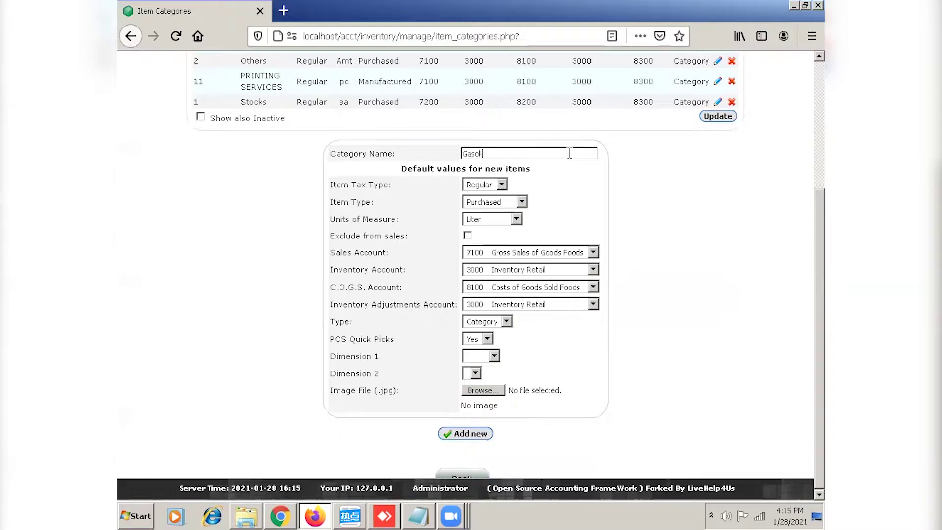
pyautogui.click(471, 435)
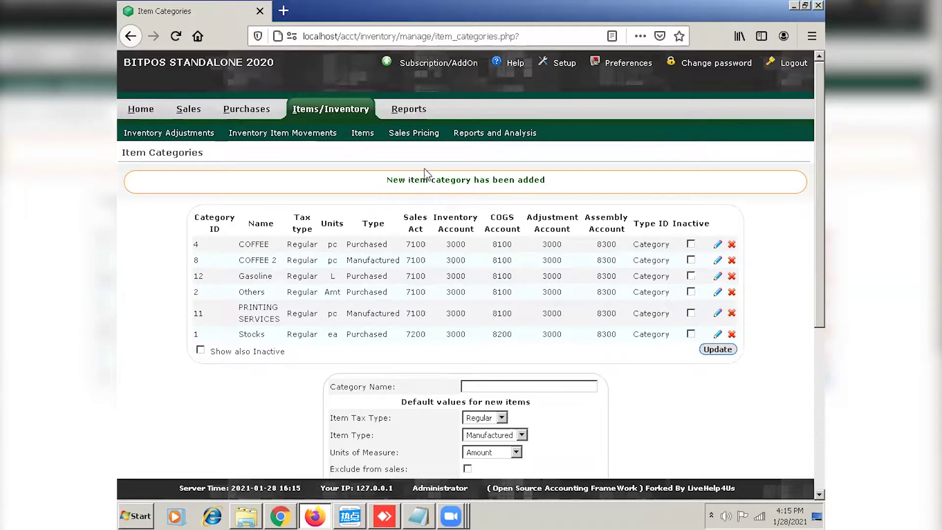
# Enter Diesel as both the new item's name and its description.
pyautogui.click(362, 137)
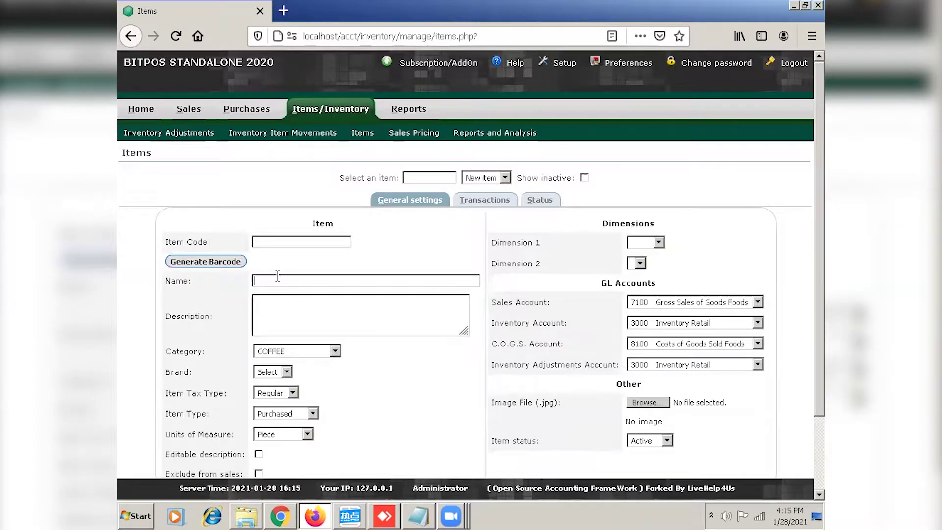
pyautogui.click(315, 278)
pyautogui.write('s')
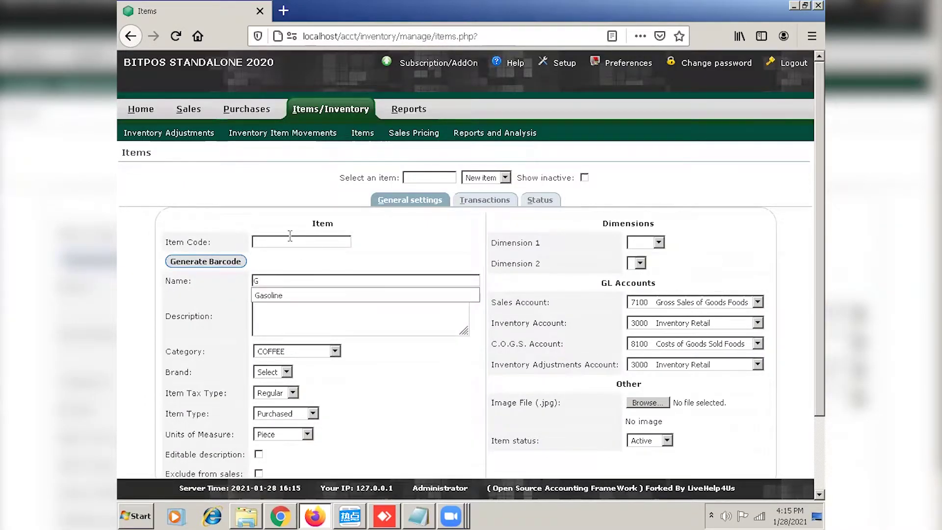
pyautogui.press('BackSpace')
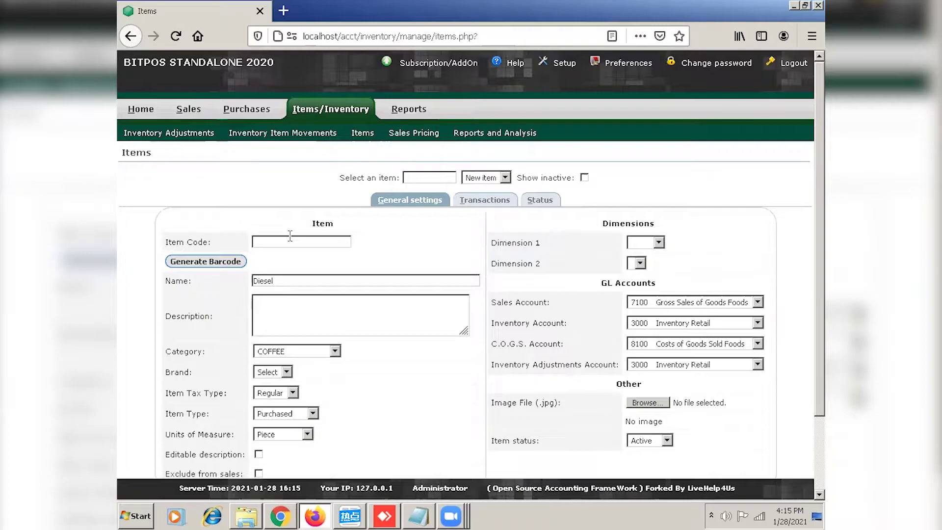
pyautogui.moveTo(293, 280); pyautogui.dragTo(254, 281)
pyautogui.hotkey('ctrl', 'c')
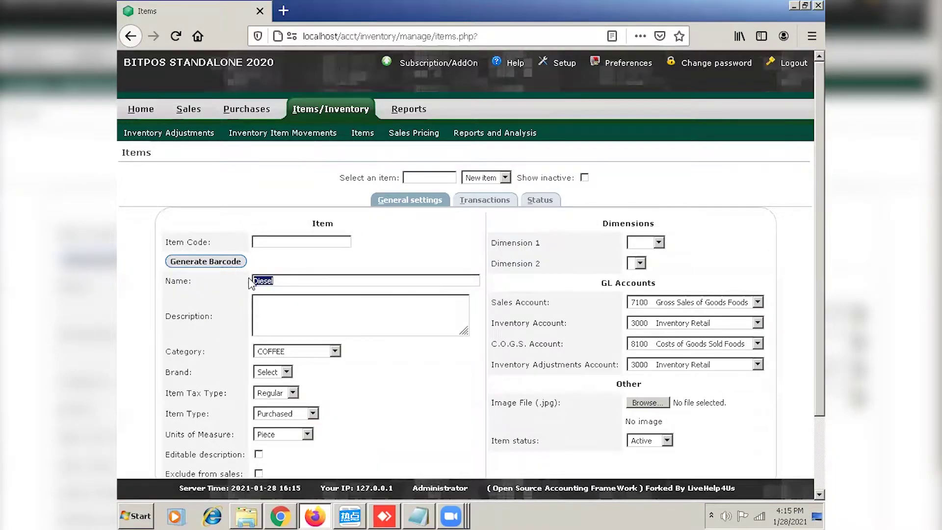
pyautogui.click(278, 305)
pyautogui.hotkey('ctrl', 'v')
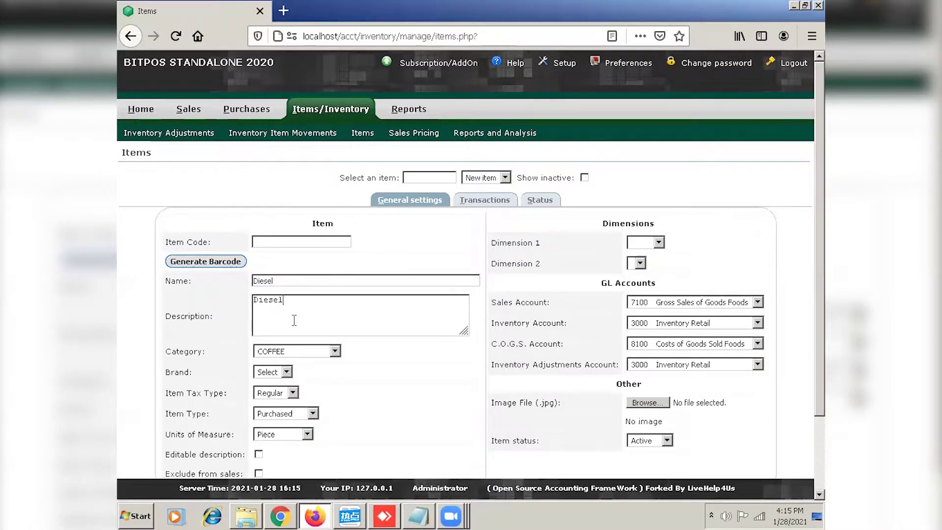
# Put Diesel in the Gasoline category, generate its item code, and insert it.
pyautogui.scroll(-3, 304, 304)
pyautogui.click(333, 268)
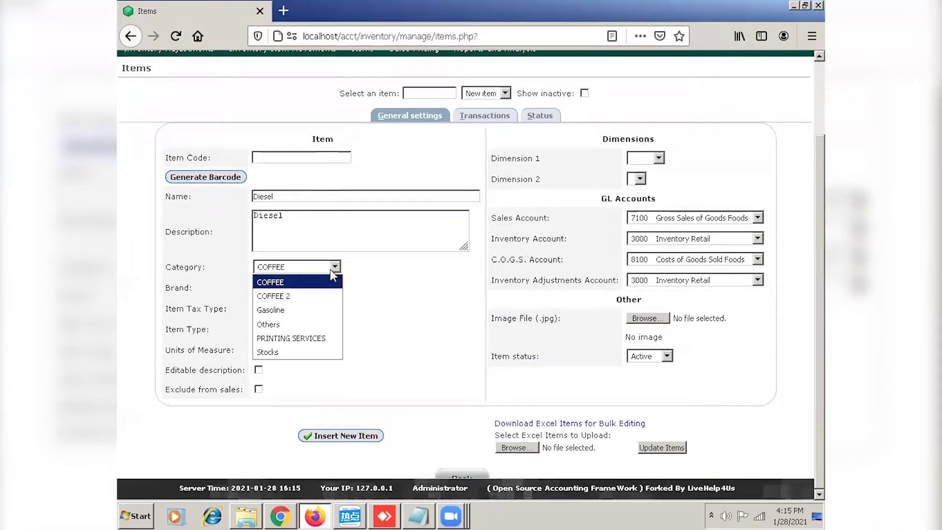
pyautogui.click(316, 310)
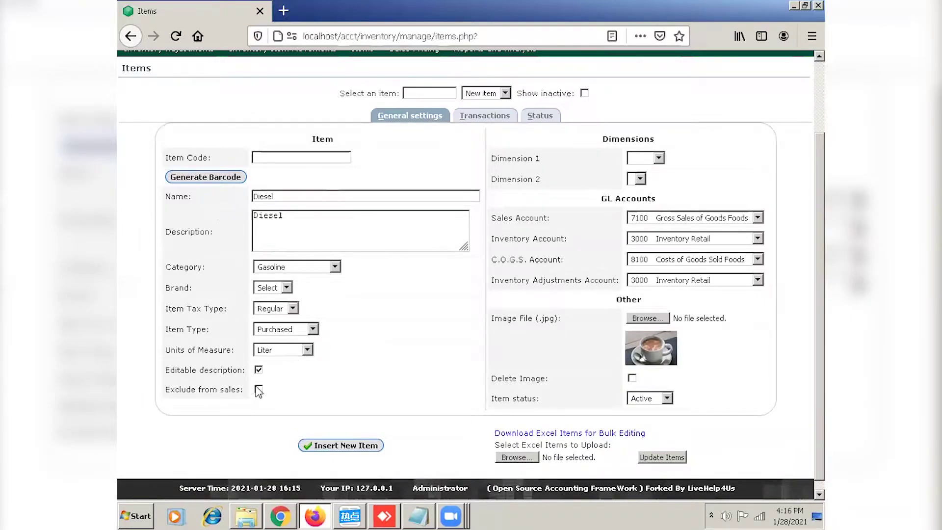
pyautogui.click(232, 180)
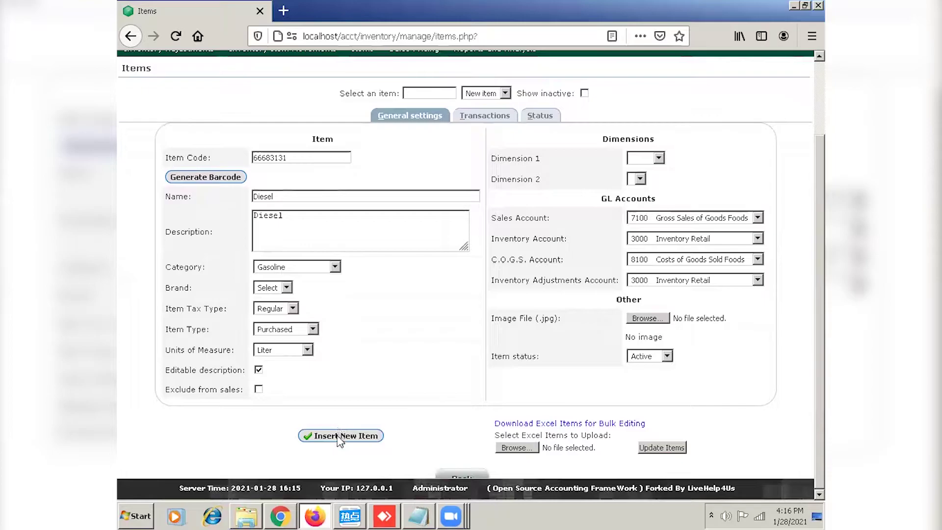
pyautogui.click(340, 436)
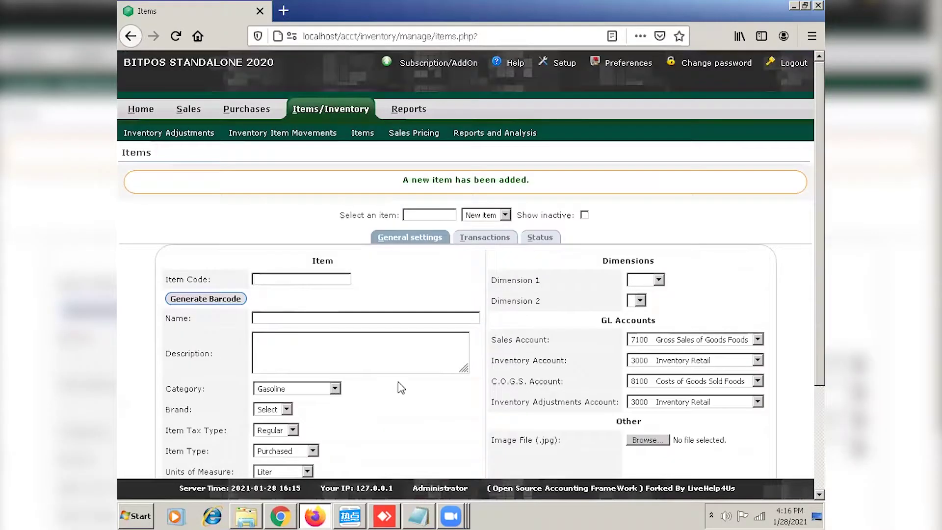
# Add Gasoline Premium with a matching, editable description and a generated item code.
pyautogui.scroll(-3, 379, 194)
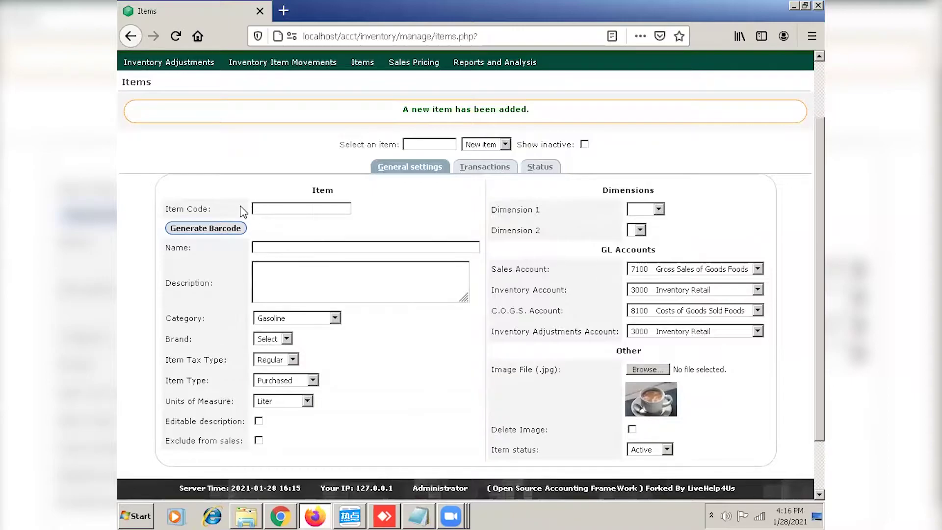
pyautogui.write('Gasoline')
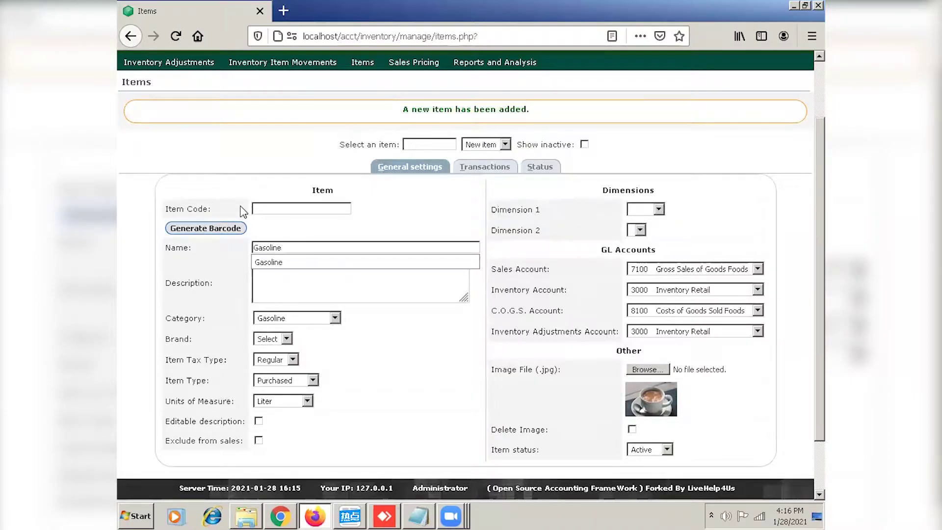
pyautogui.write(' Premium')
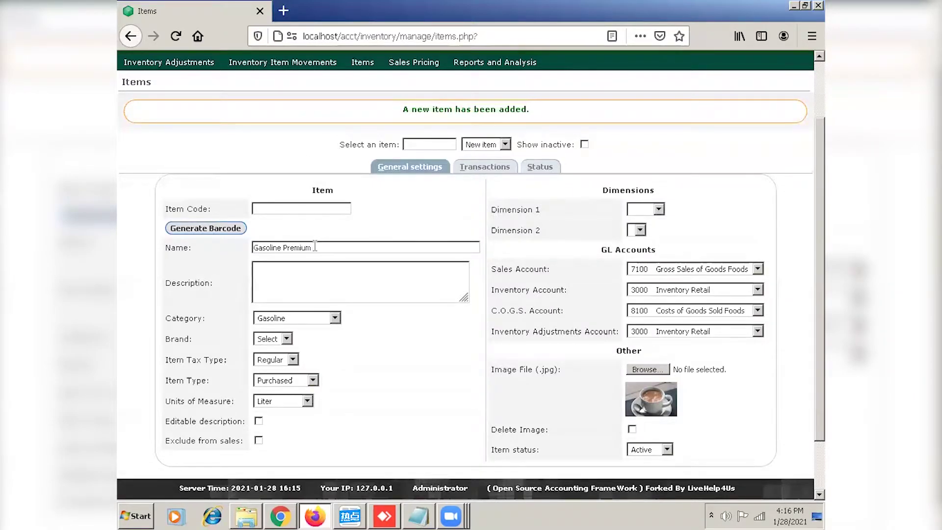
pyautogui.moveTo(312, 248); pyautogui.dragTo(253, 250)
pyautogui.hotkey('ctrl', 'c')
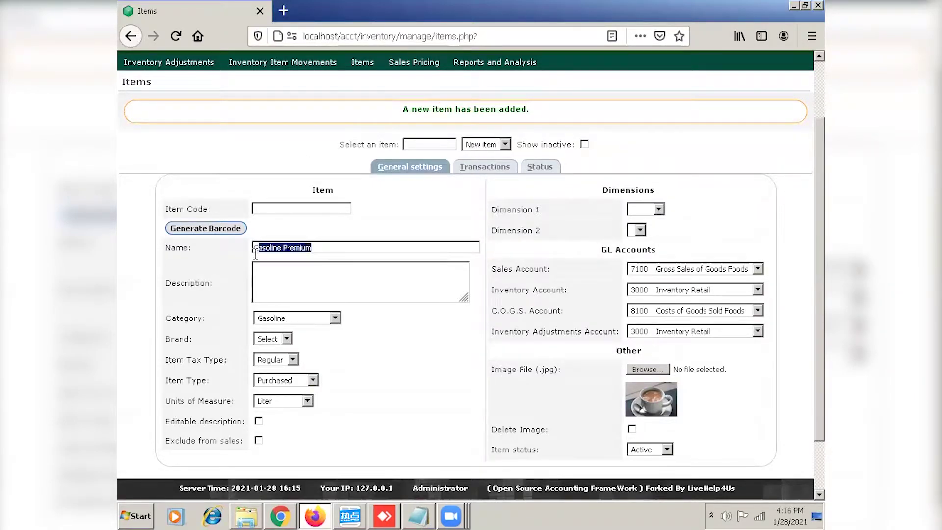
pyautogui.click(304, 274)
pyautogui.hotkey('ctrl', 'v')
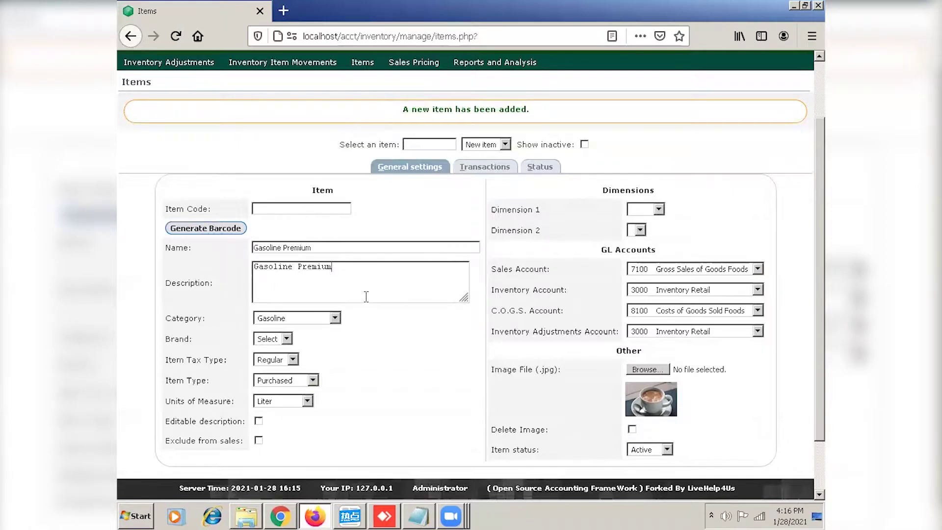
pyautogui.click(259, 421)
pyautogui.click(213, 228)
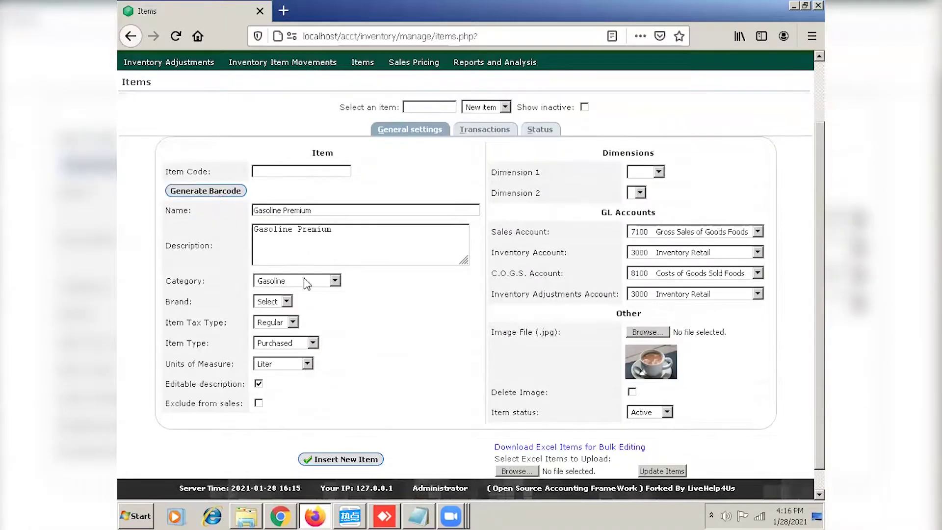
pyautogui.click(358, 450)
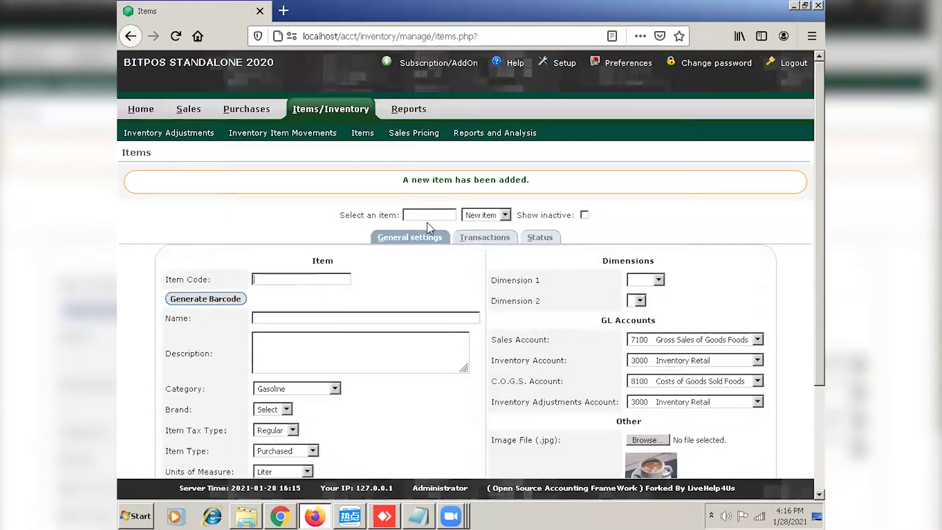
# Add Gasoline Regular with a matching, editable description and generated item code 14450679.
pyautogui.scroll(-3, 272, 284)
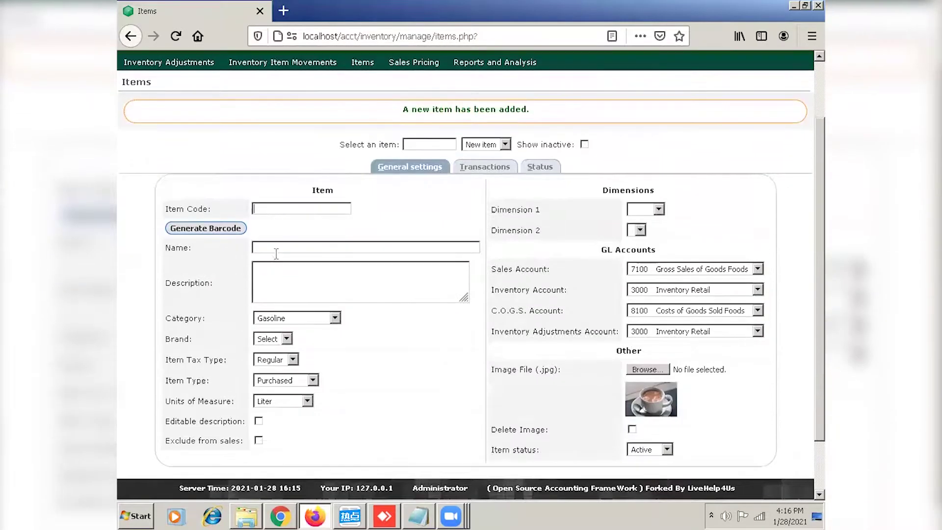
pyautogui.write('Gasoline')
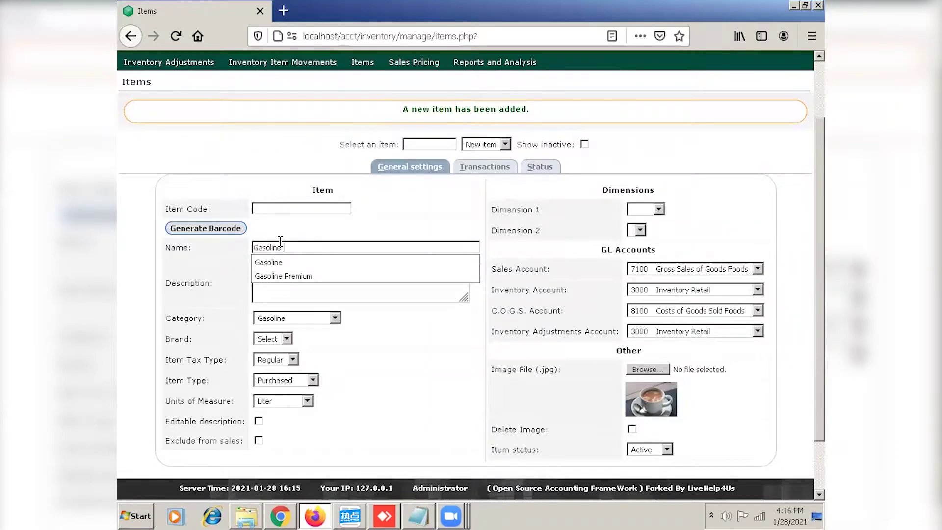
pyautogui.write(' Re')
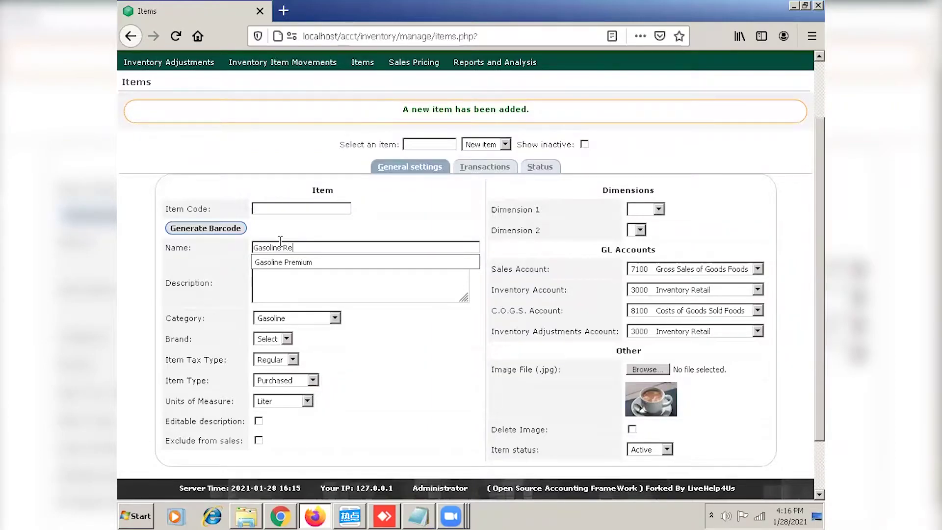
pyautogui.write('gular')
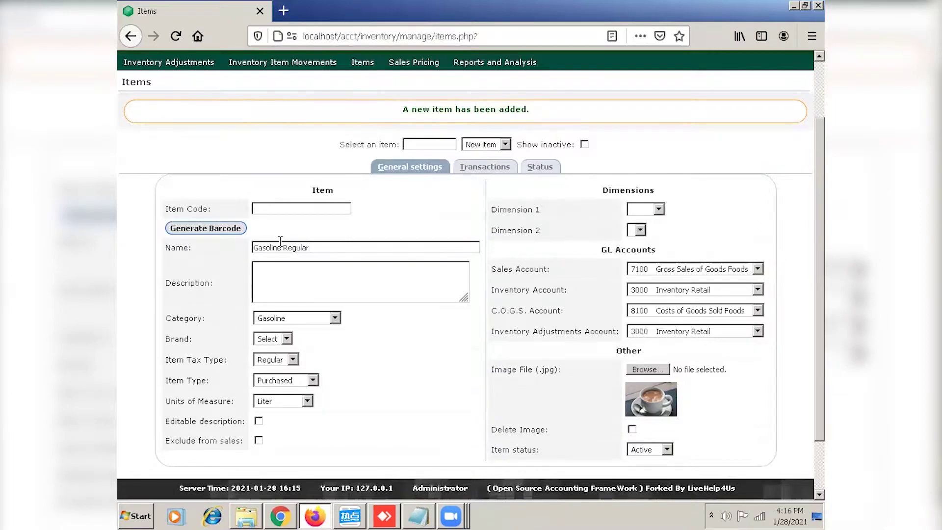
pyautogui.moveTo(314, 247); pyautogui.dragTo(242, 245)
pyautogui.hotkey('ctrl', 'c')
pyautogui.click(281, 272)
pyautogui.hotkey('ctrl', 'v')
pyautogui.click(259, 422)
pyautogui.click(235, 229)
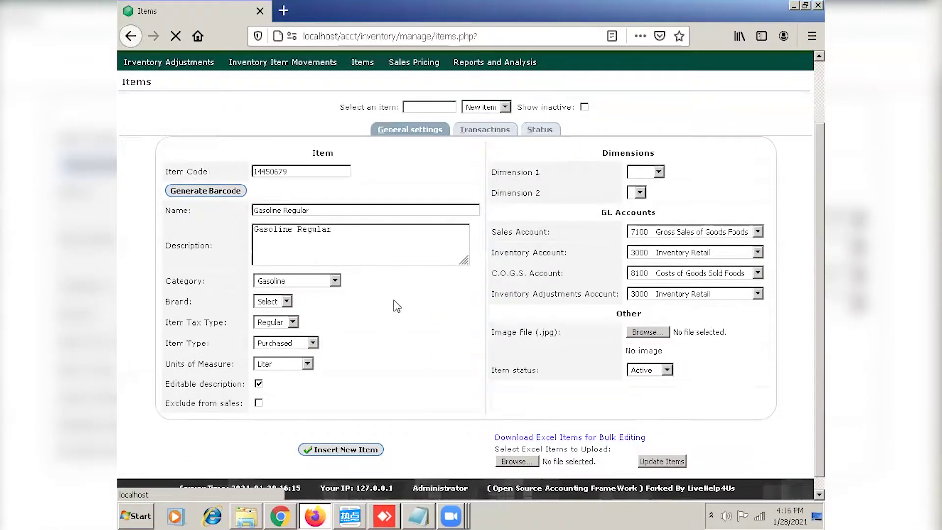
pyautogui.scroll(-1, 391, 324)
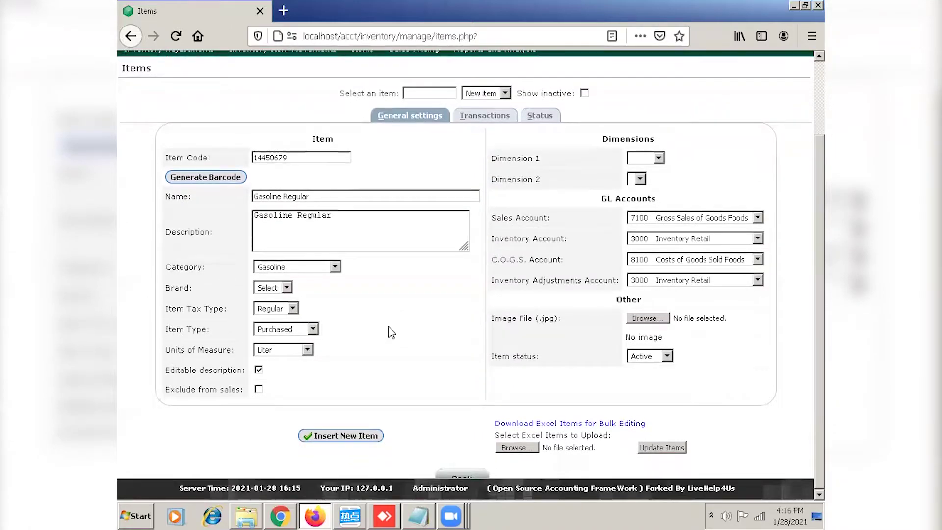
pyautogui.click(349, 435)
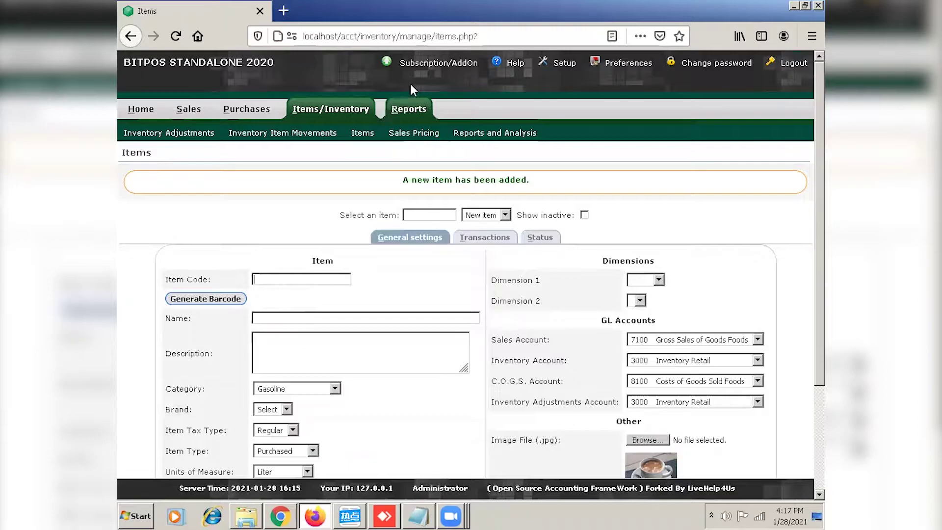
# On the Sales Pricing page, select Diesel with the Retail sales type.
pyautogui.click(427, 132)
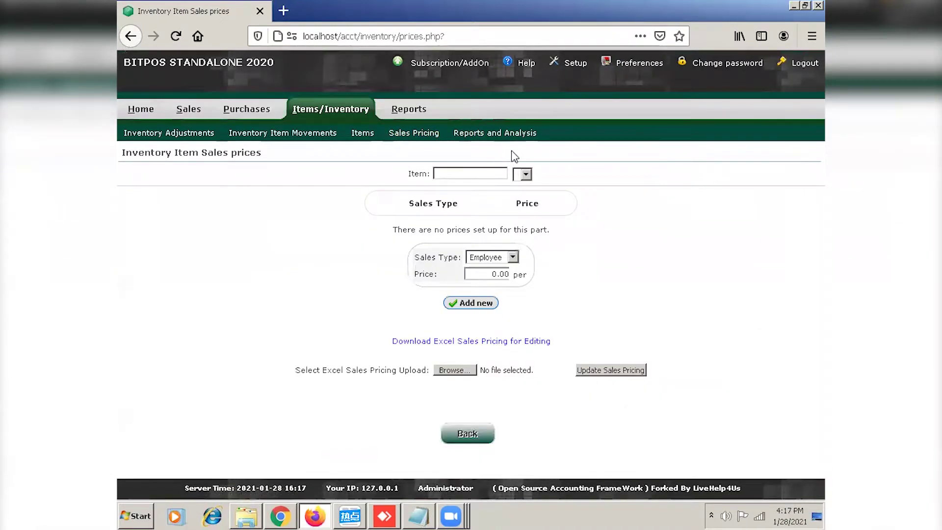
pyautogui.write('diesel')
pyautogui.click(559, 174)
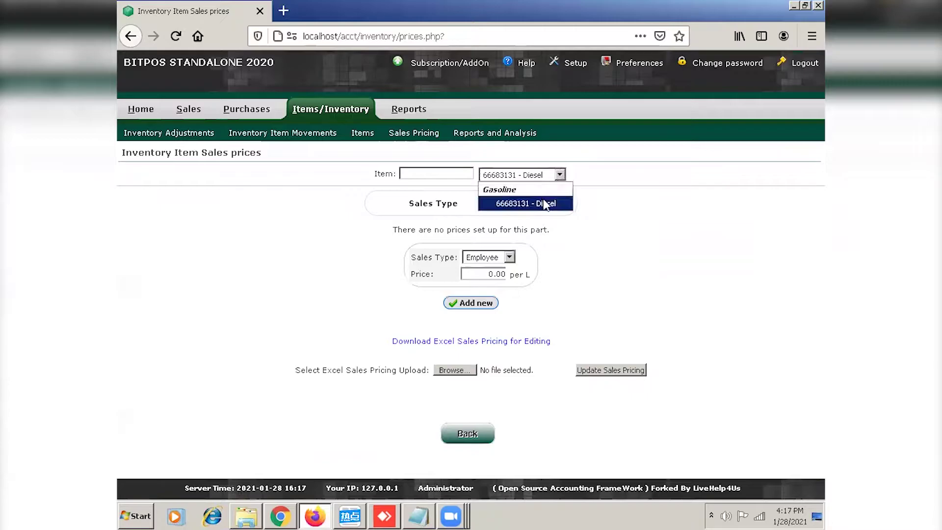
pyautogui.click(545, 204)
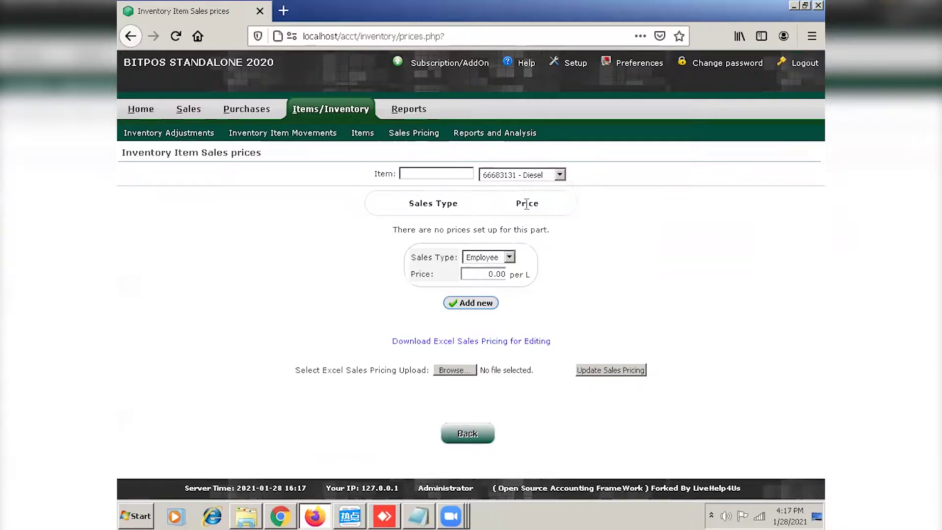
pyautogui.click(510, 259)
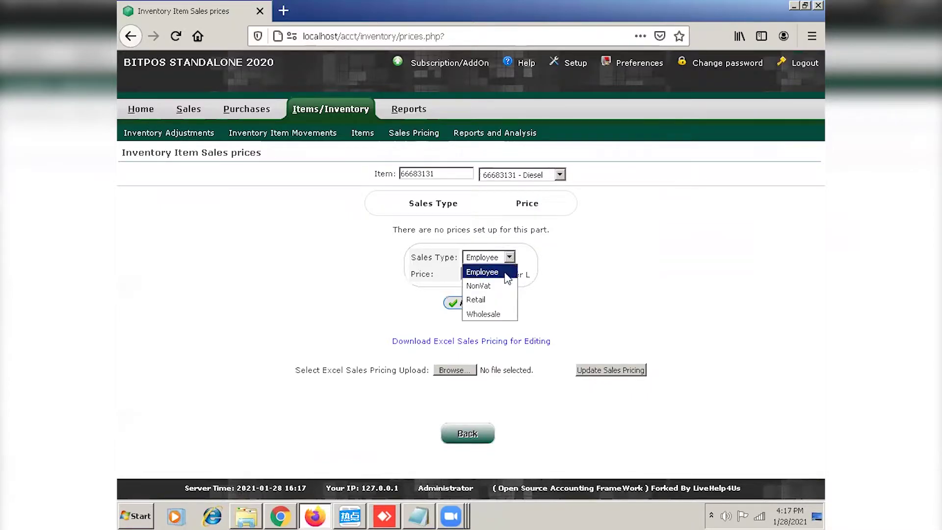
pyautogui.click(506, 299)
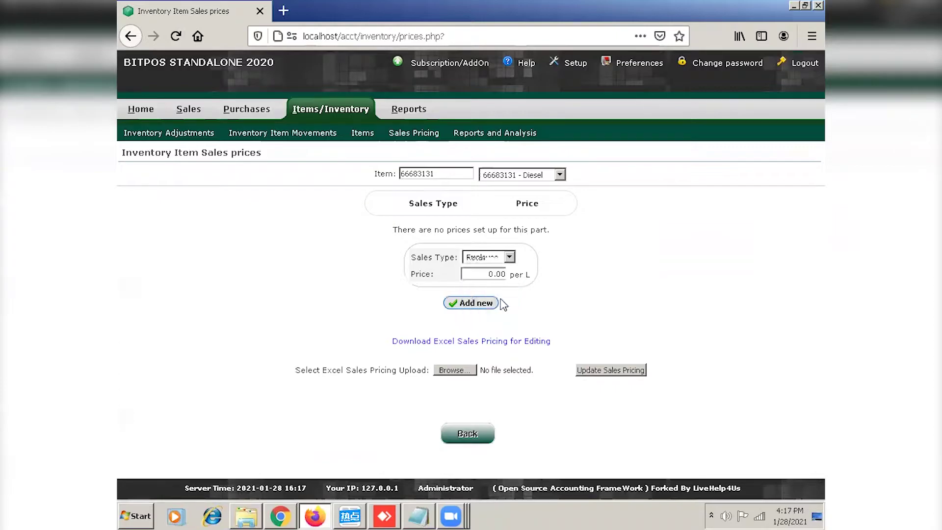
# Enter 36.05 as Diesel's Retail price per liter and add it.
pyautogui.click(491, 275)
pyautogui.click(491, 275)
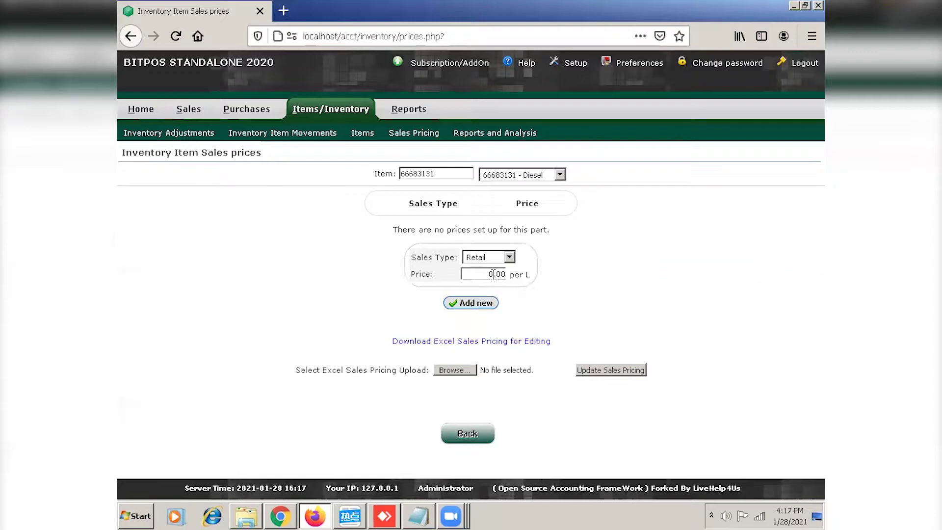
pyautogui.doubleClick(490, 274)
pyautogui.write('300')
pyautogui.press('BackSpace')
pyautogui.press('BackSpace')
pyautogui.click(488, 305)
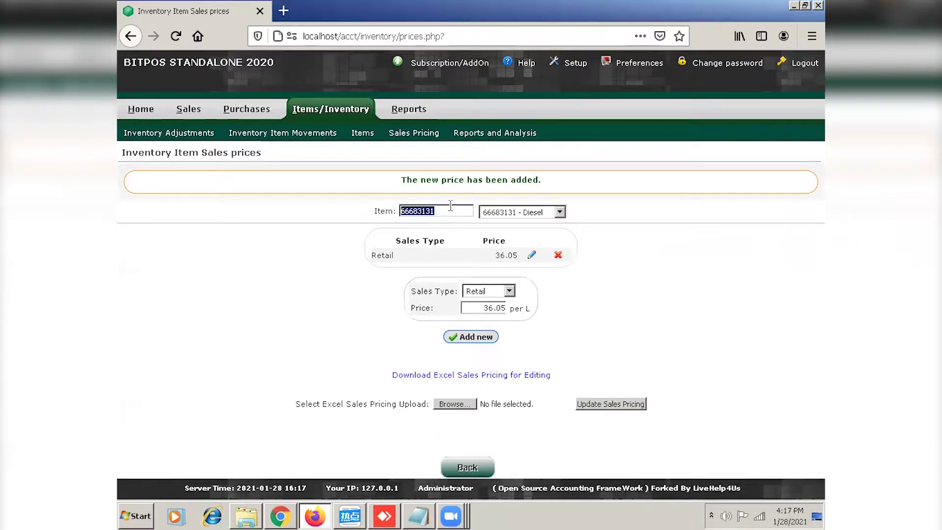
# Give Gasoline Regular a Retail price of 50.68 per liter.
pyautogui.write('gaso')
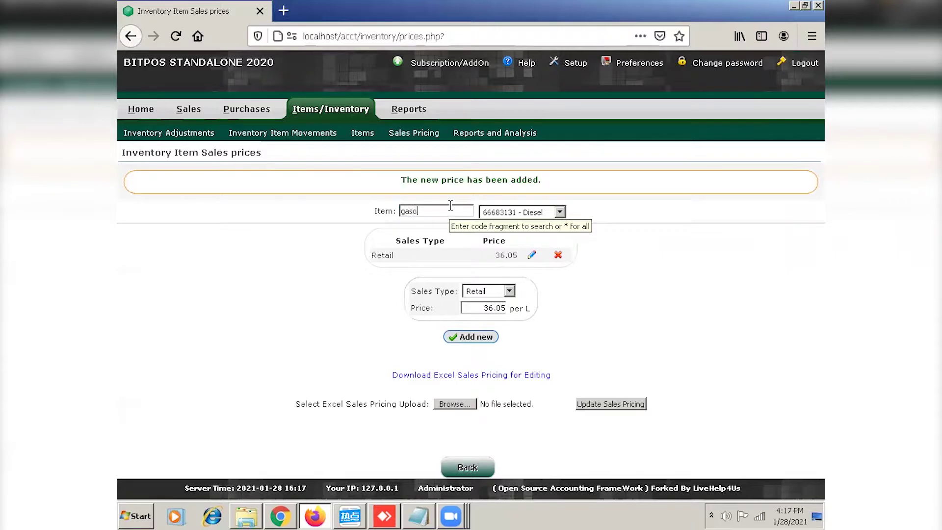
pyautogui.write('line')
pyautogui.press('Return')
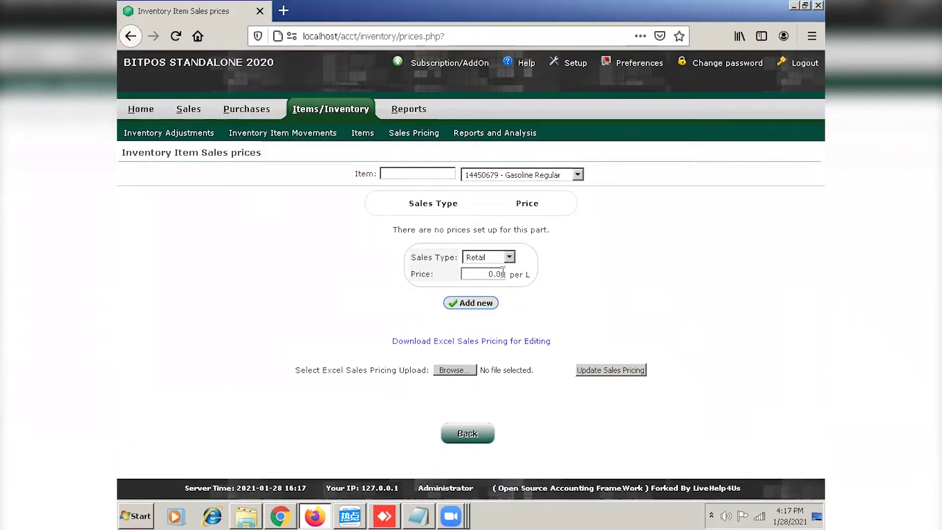
pyautogui.click(510, 257)
pyautogui.click(502, 299)
pyautogui.press('BackSpace')
pyautogui.write('50')
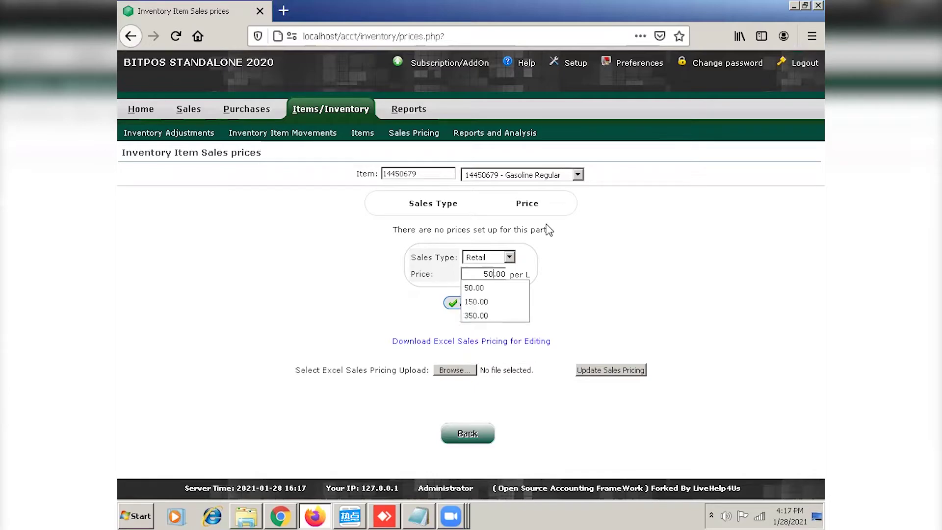
pyautogui.write('.')
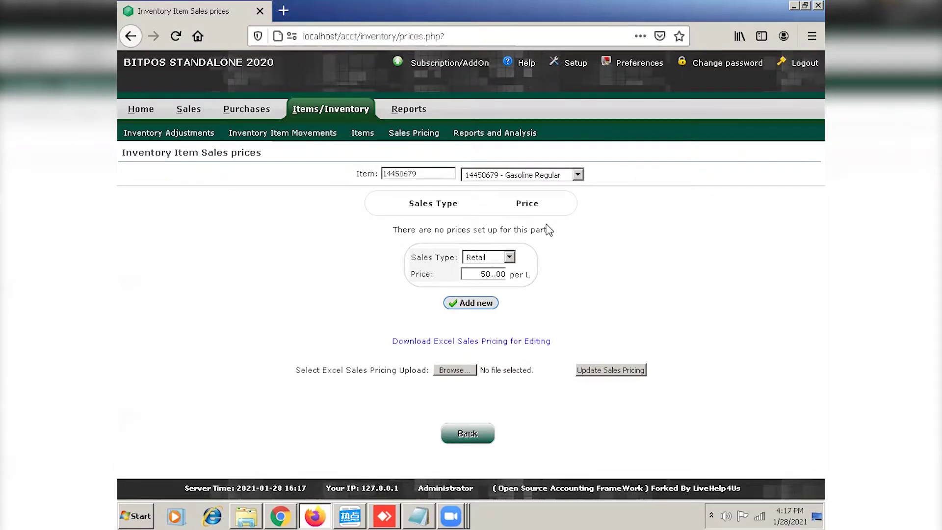
pyautogui.press('Delete')
pyautogui.press('Delete')
pyautogui.press('Delete')
pyautogui.press('Delete')
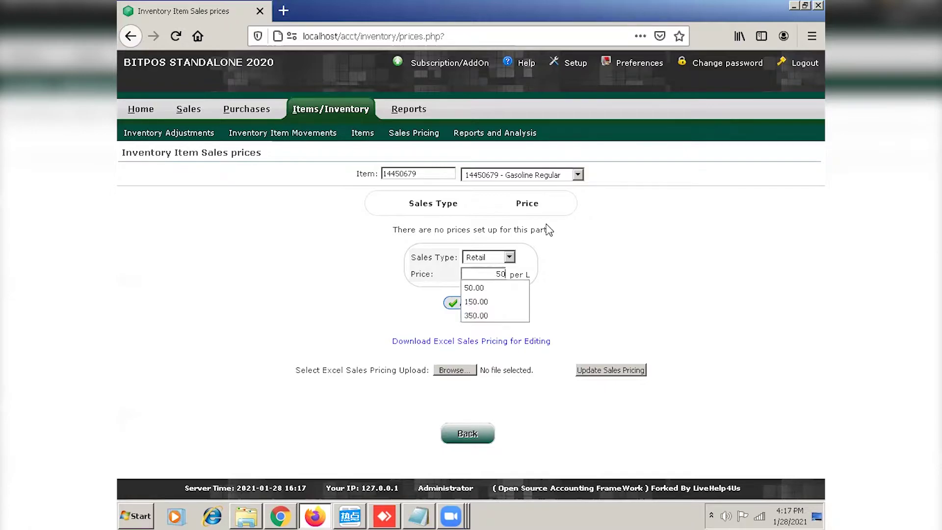
pyautogui.write('.68')
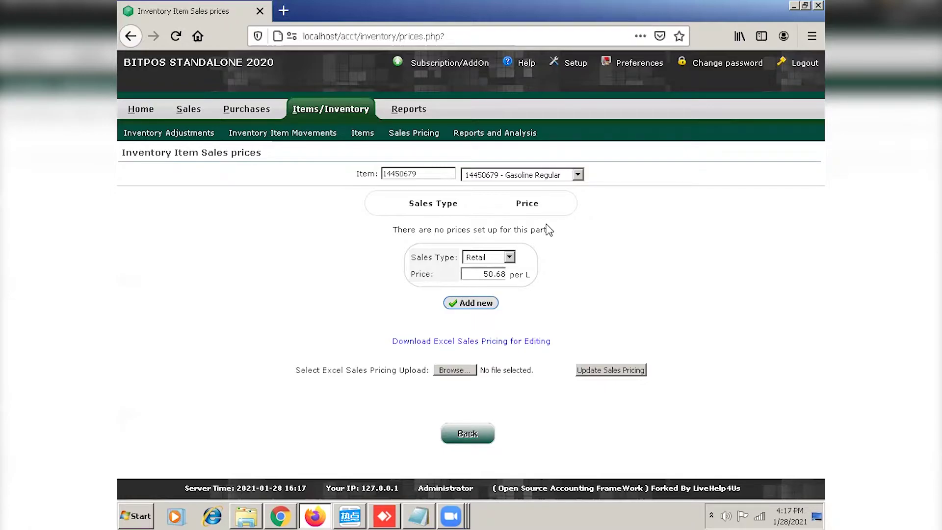
pyautogui.click(497, 303)
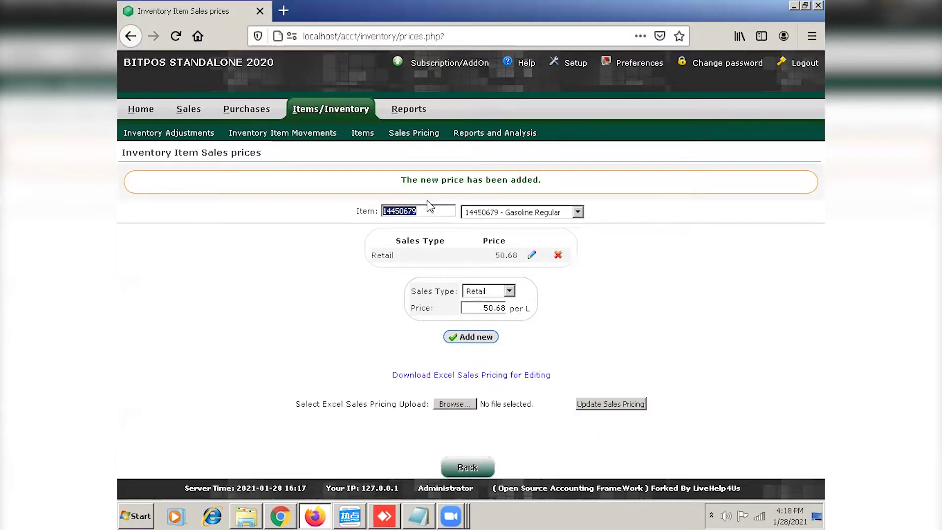
# Give Gasoline Premium a Retail price of 51.20 per liter.
pyautogui.write('ga')
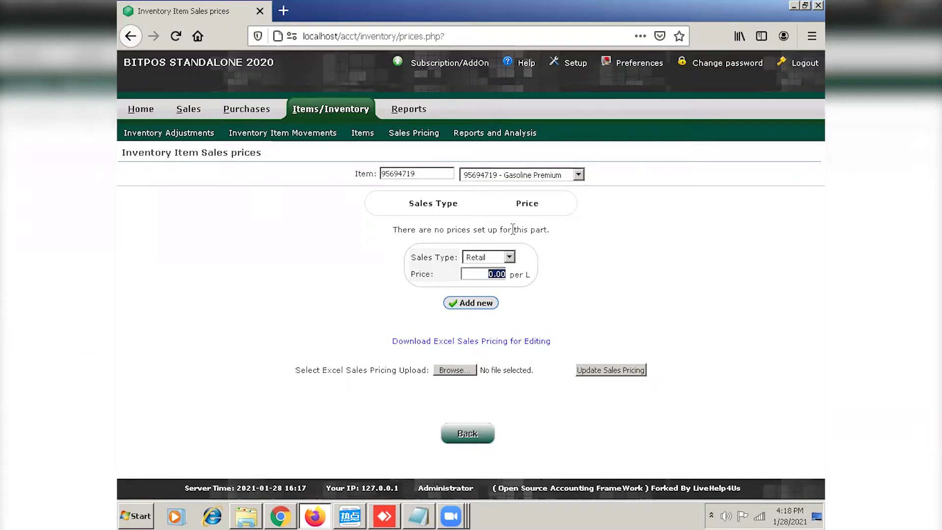
pyautogui.press('BackSpace')
pyautogui.write('5')
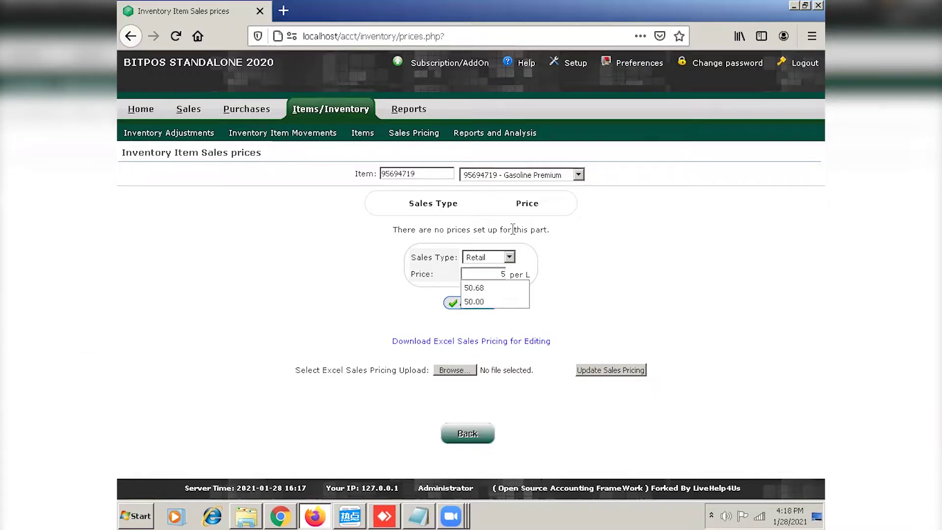
pyautogui.write('1.20')
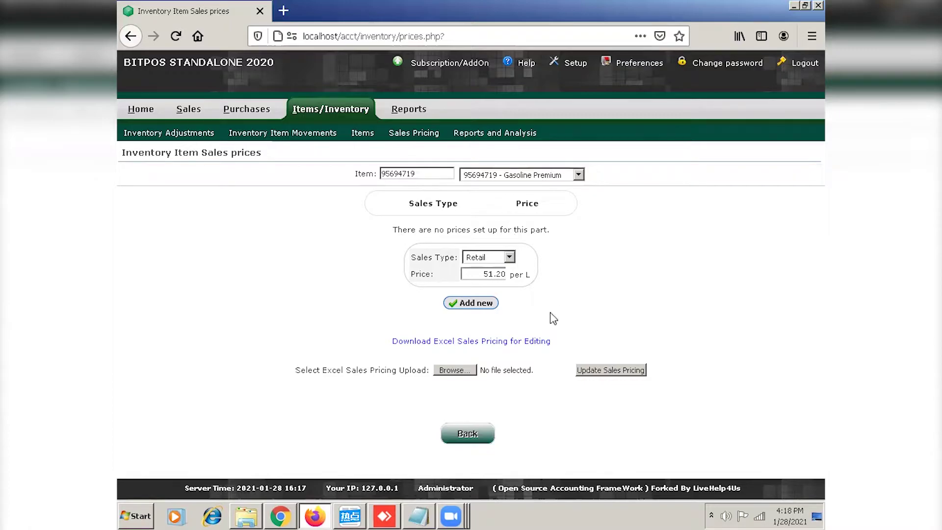
pyautogui.click(479, 304)
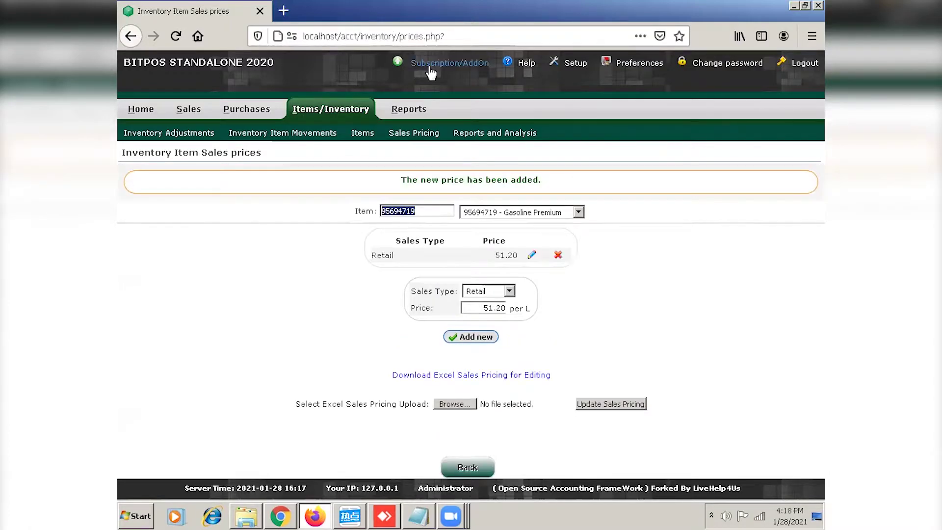
# Add a Diesel line of 300 L at unit cost 30.00 to a new inventory adjustment.
pyautogui.click(208, 135)
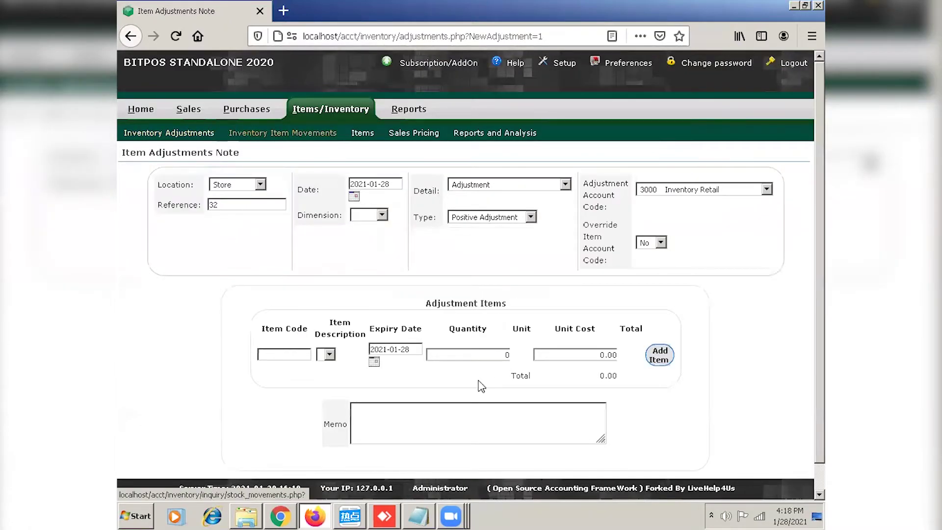
pyautogui.click(280, 355)
pyautogui.write('diesel')
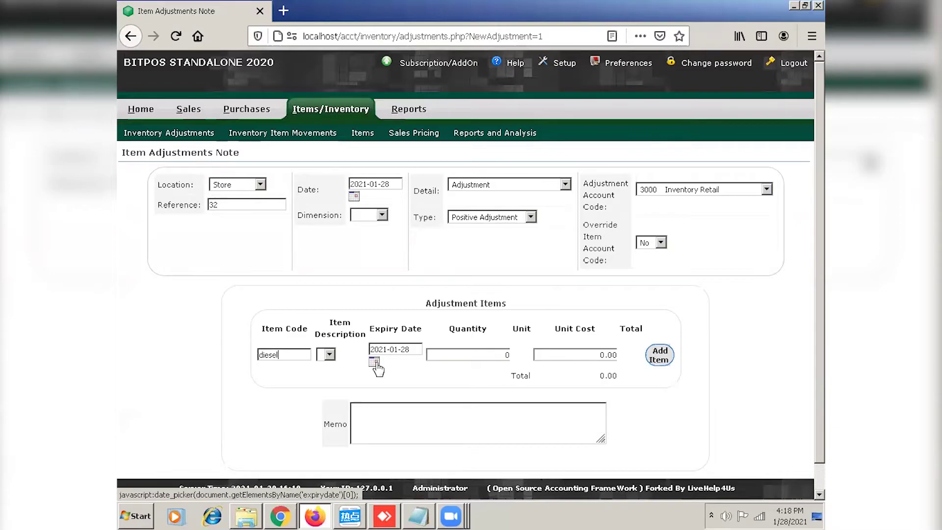
pyautogui.press('Tab')
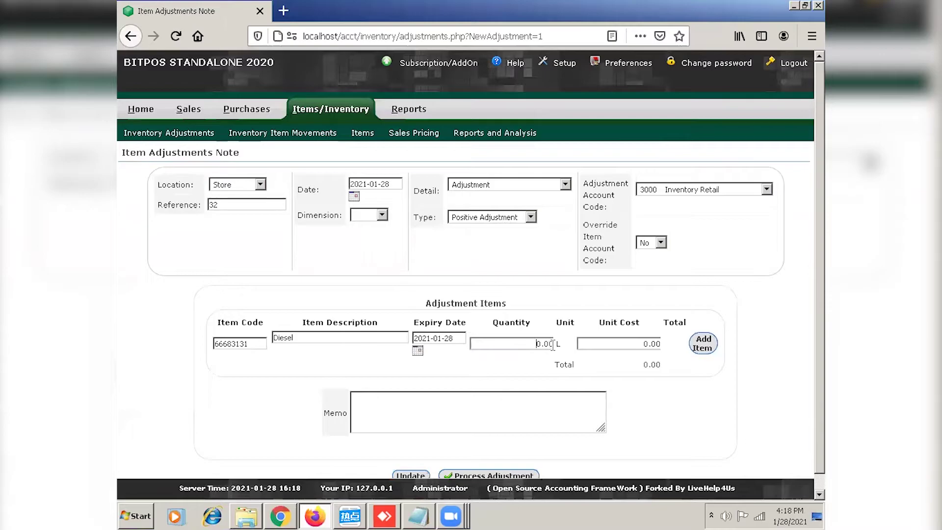
pyautogui.moveTo(537, 343); pyautogui.dragTo(545, 343)
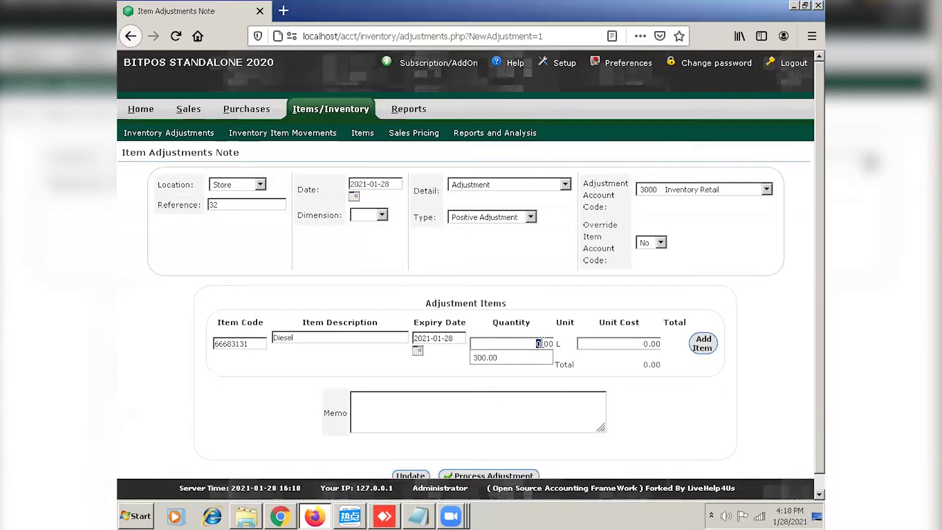
pyautogui.write('300')
pyautogui.click(648, 340)
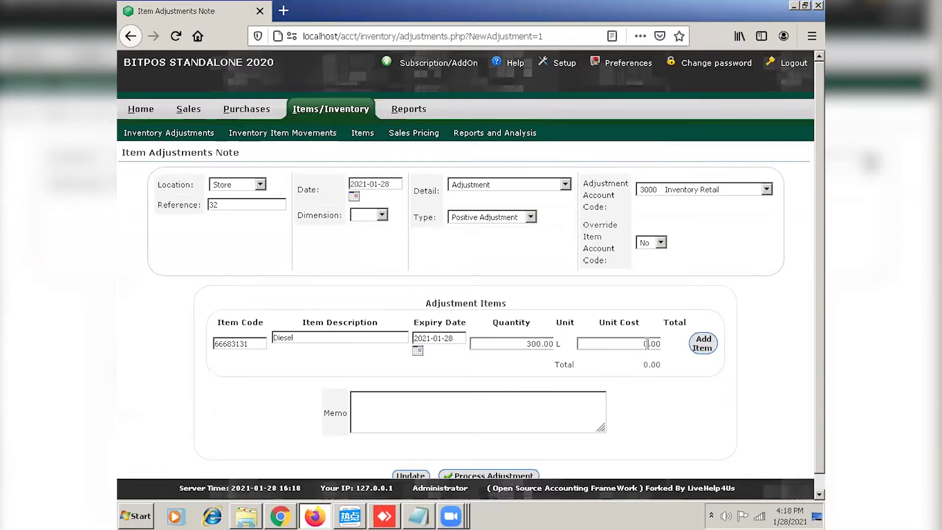
pyautogui.press('Down')
pyautogui.click(707, 346)
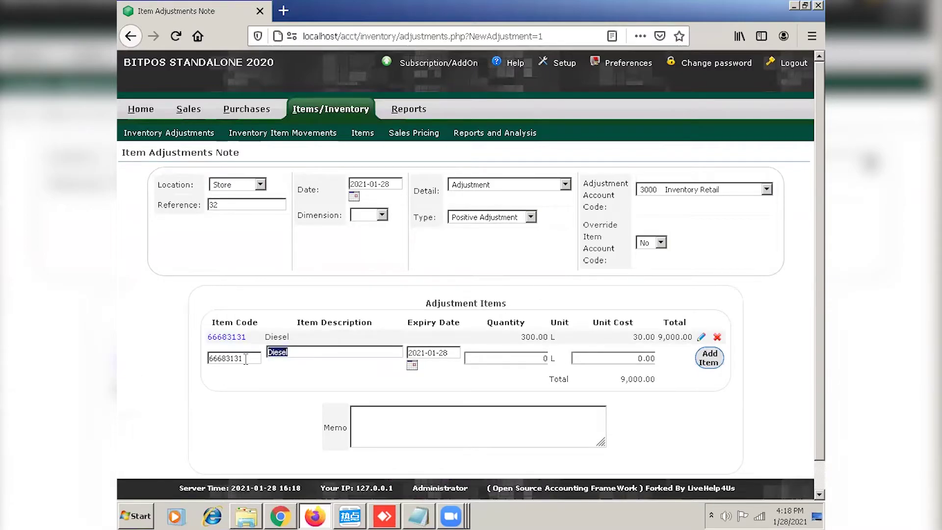
# Add a Gasoline Regular line of 300 L at unit cost 46.00 to the adjustment.
pyautogui.moveTo(209, 359); pyautogui.dragTo(250, 358)
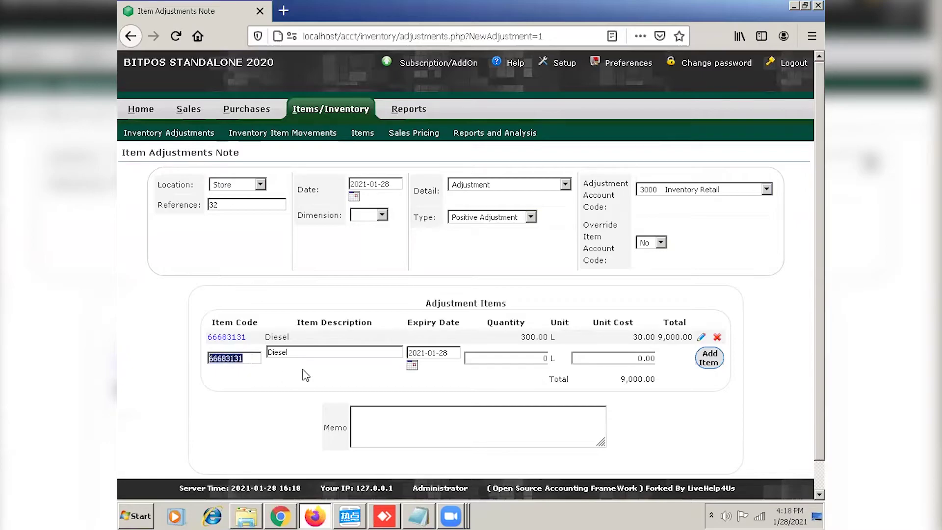
pyautogui.write('gasolin')
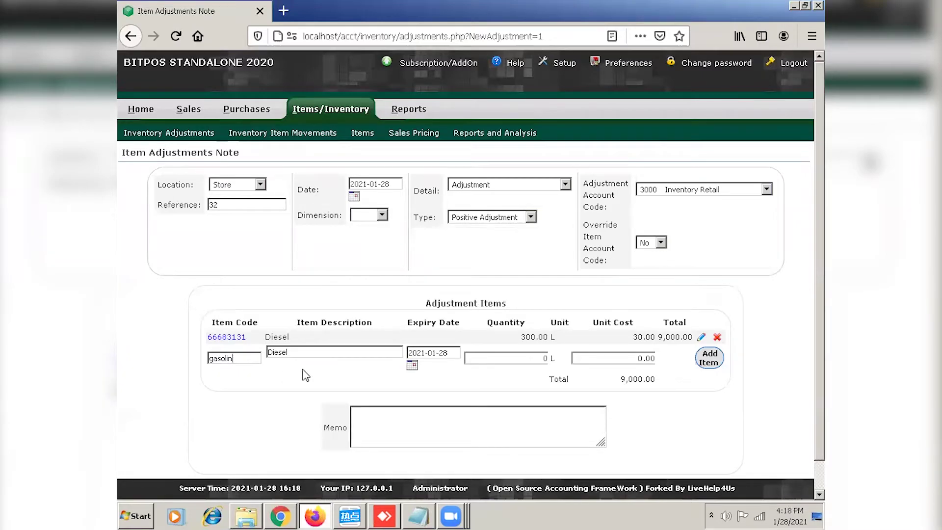
pyautogui.write('e')
pyautogui.press('Tab')
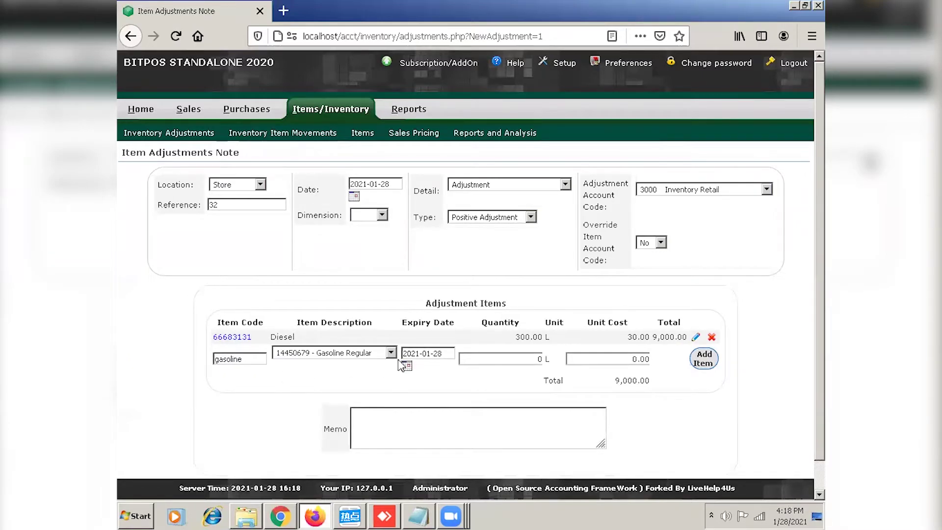
pyautogui.click(529, 357)
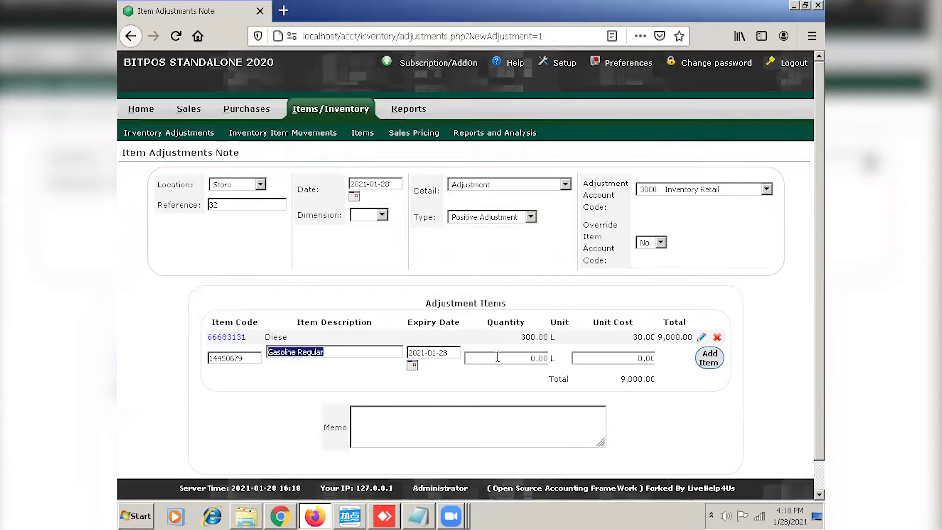
pyautogui.click(535, 358)
pyautogui.press('BackSpace')
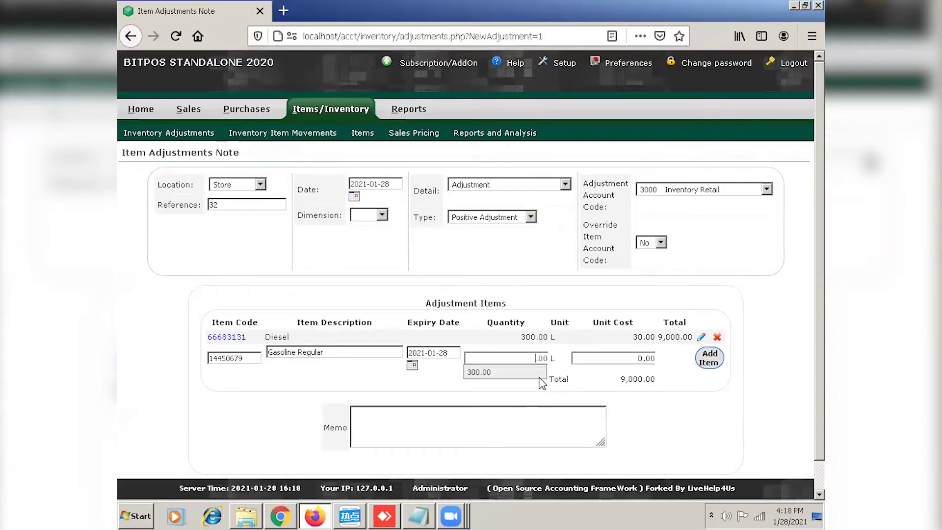
pyautogui.write('300')
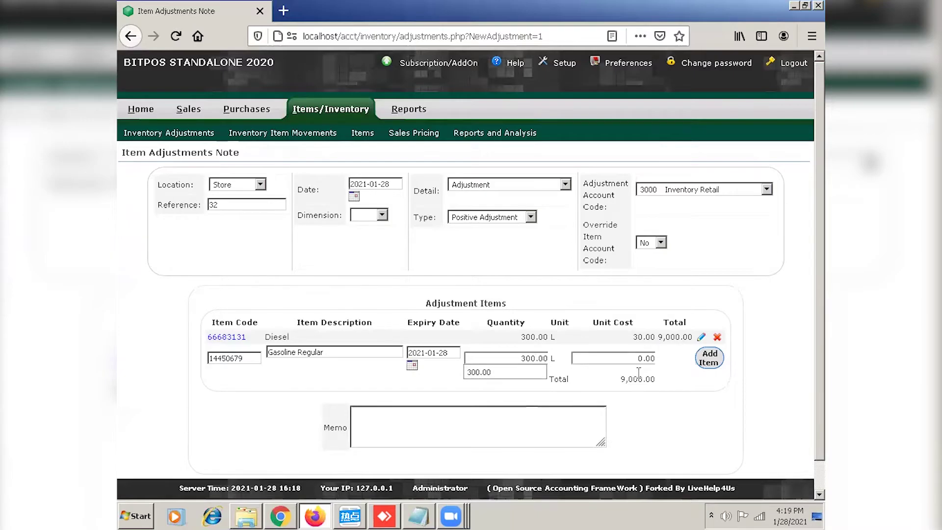
pyautogui.click(654, 359)
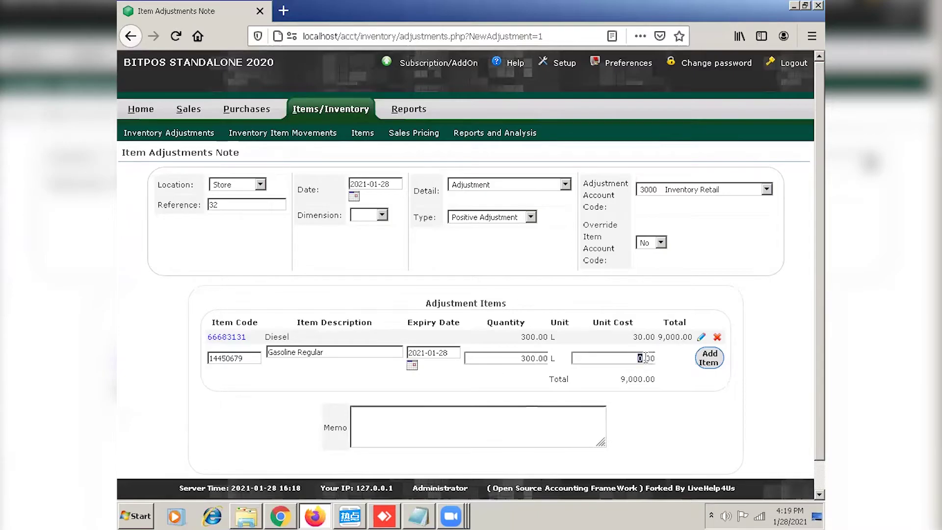
pyautogui.click(640, 358)
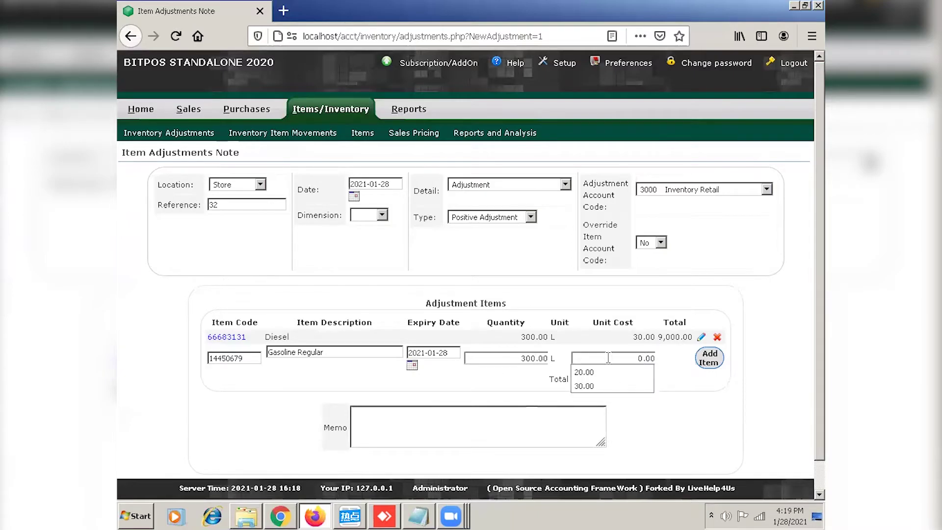
pyautogui.write('46')
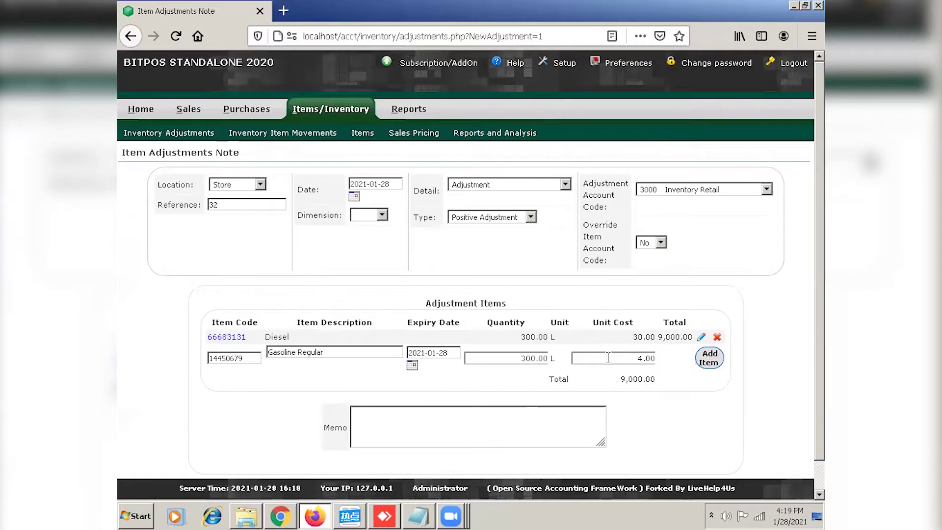
pyautogui.click(721, 363)
# Add Gasoline Premium at 300 L and unit cost 47, then process the 36,900.00 adjustment.
pyautogui.doubleClick(244, 376)
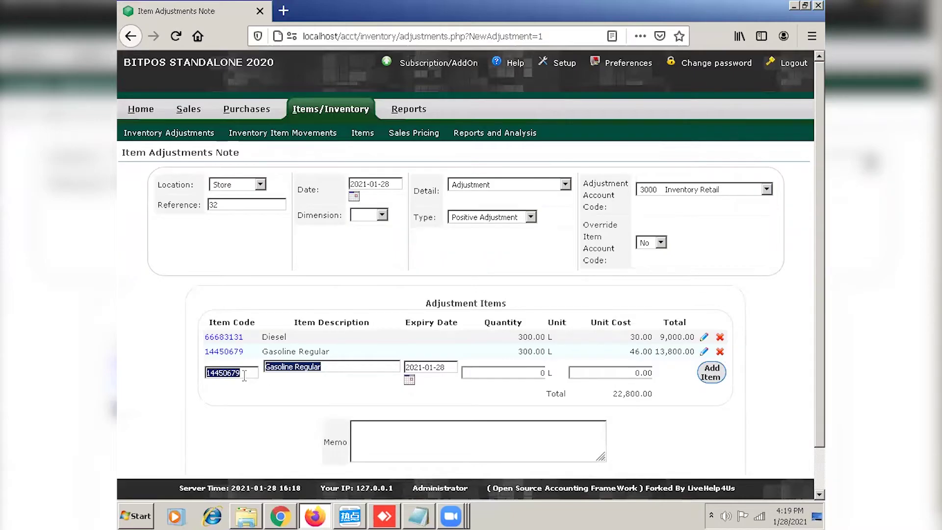
pyautogui.write('gasoline p')
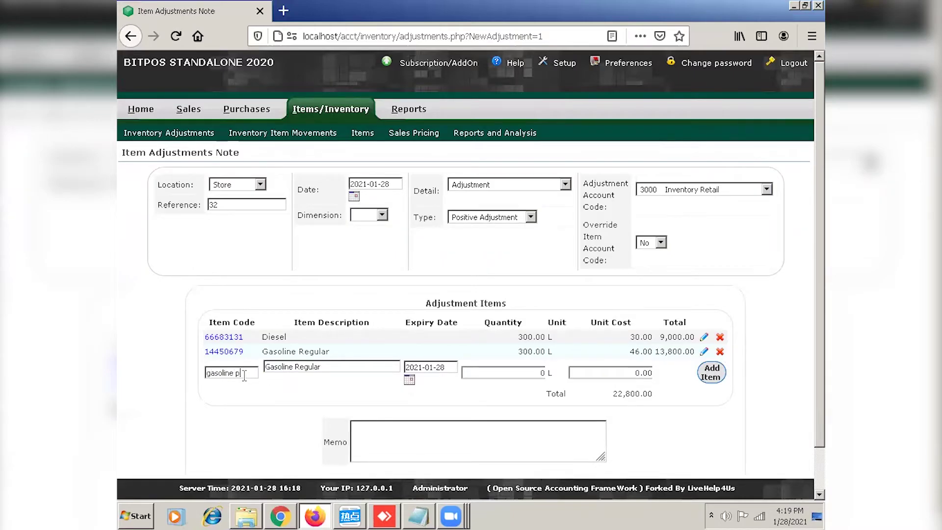
pyautogui.click(531, 372)
pyautogui.write('30')
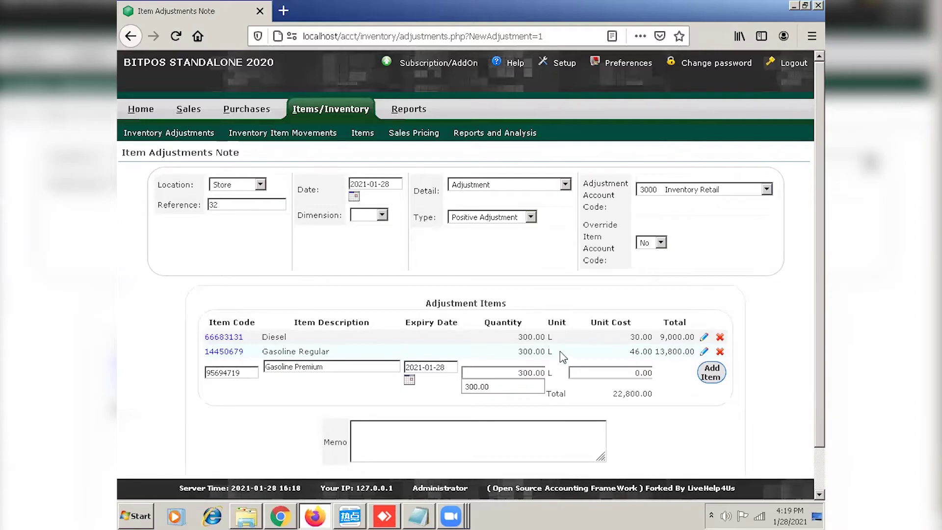
pyautogui.click(640, 372)
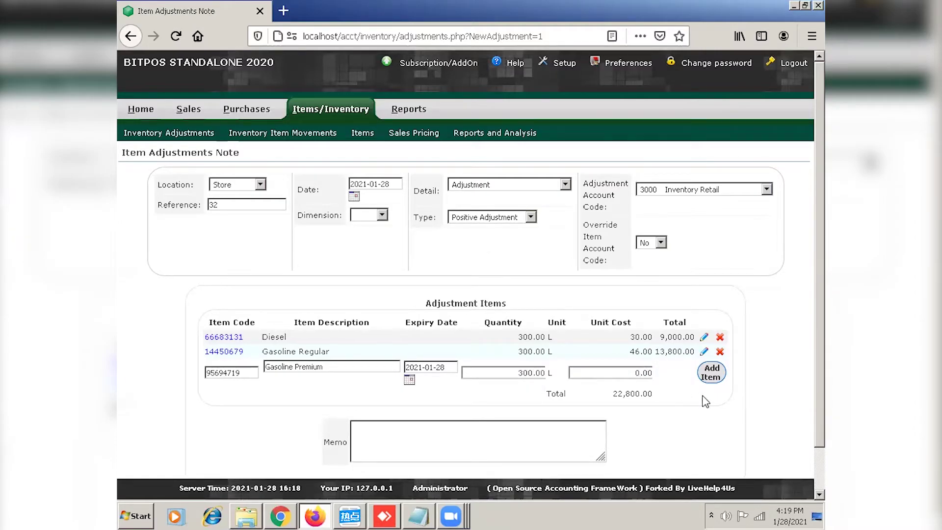
pyautogui.press('BackSpace')
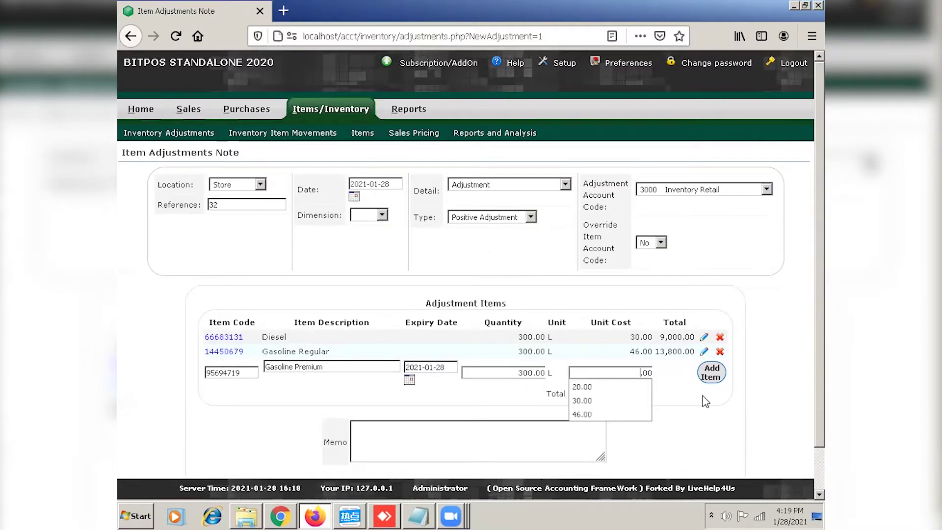
pyautogui.write('4')
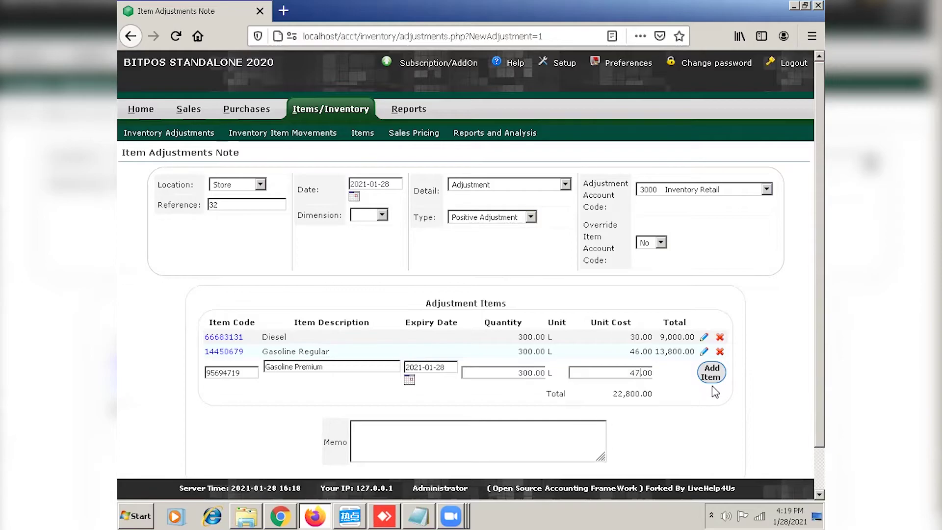
pyautogui.write('7')
pyautogui.click(711, 375)
pyautogui.scroll(-1, 535, 391)
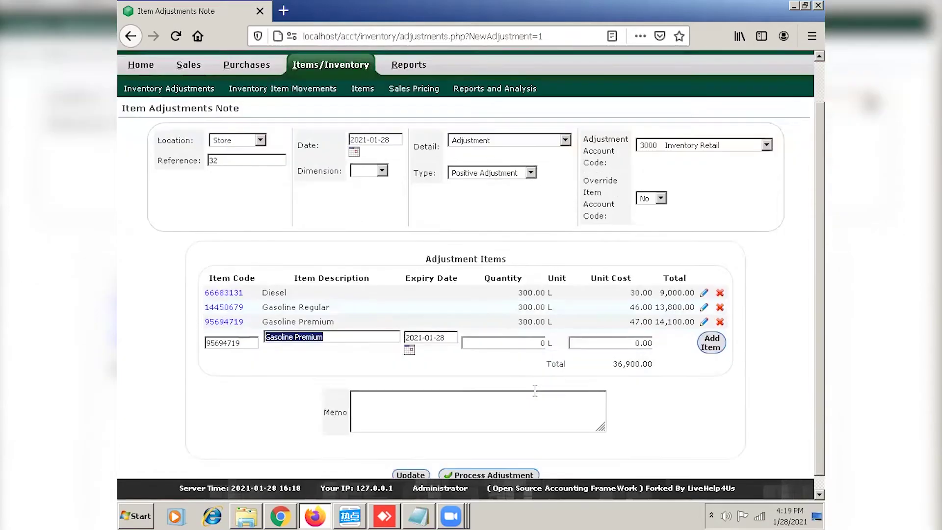
pyautogui.click(508, 464)
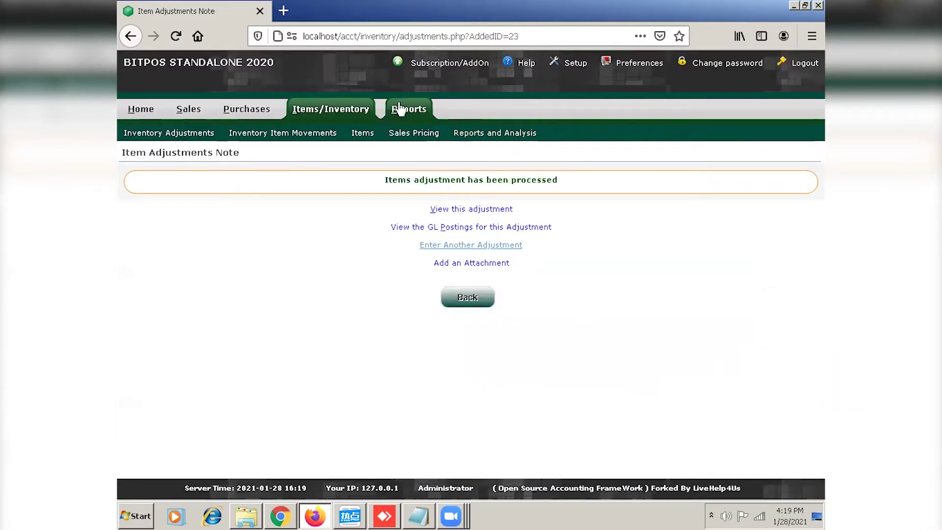
# Display the Stock Movement Report for the Gasoline category and zoom the PDF to 100%.
pyautogui.click(400, 110)
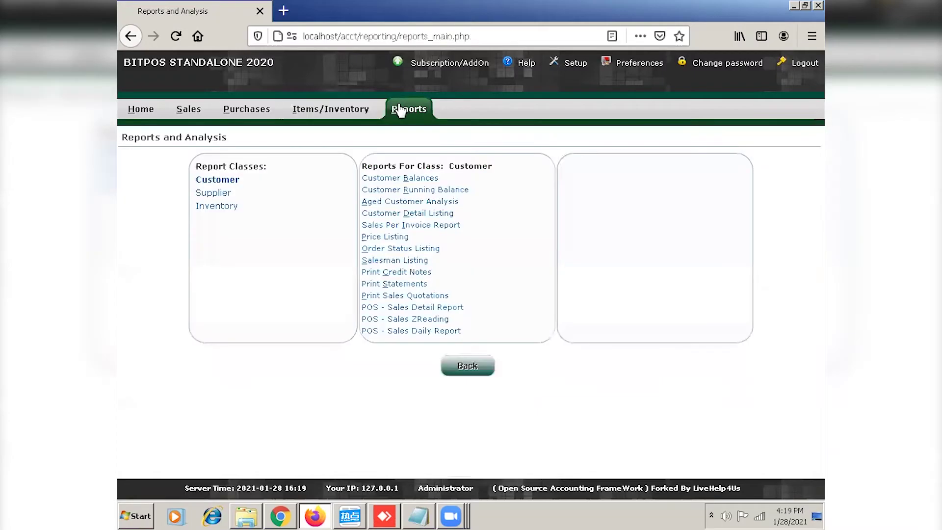
pyautogui.click(227, 212)
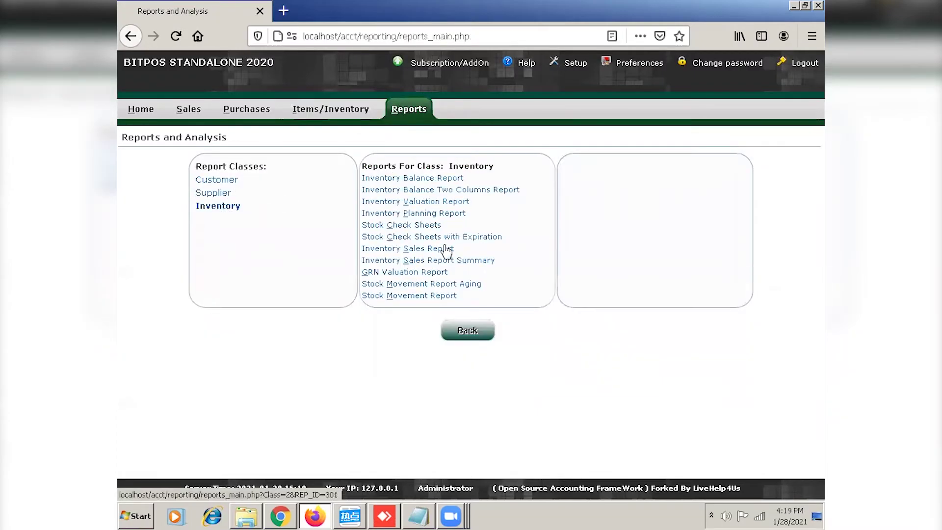
pyautogui.click(418, 297)
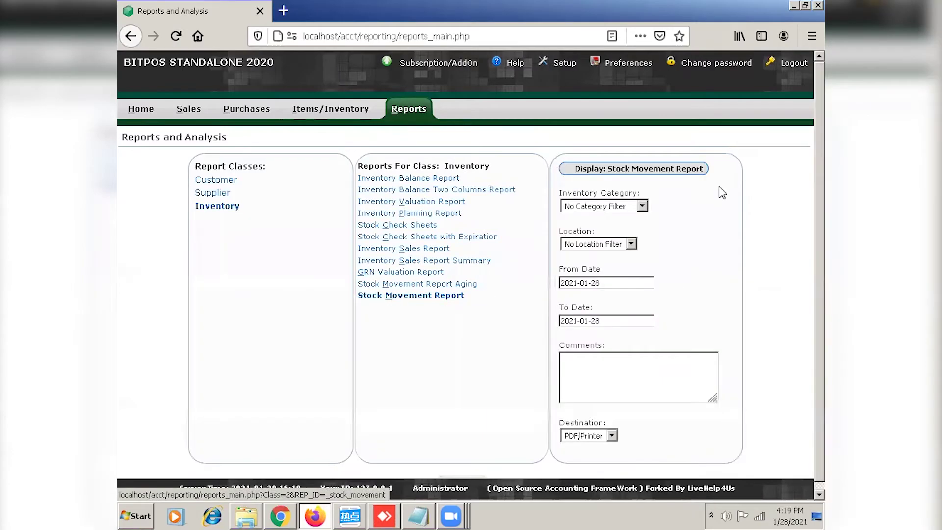
pyautogui.click(642, 207)
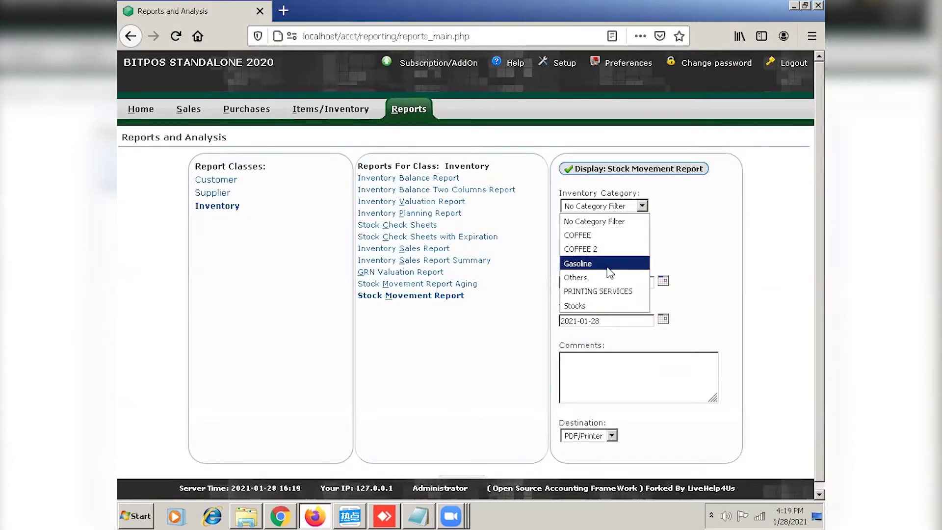
pyautogui.click(610, 263)
pyautogui.click(670, 170)
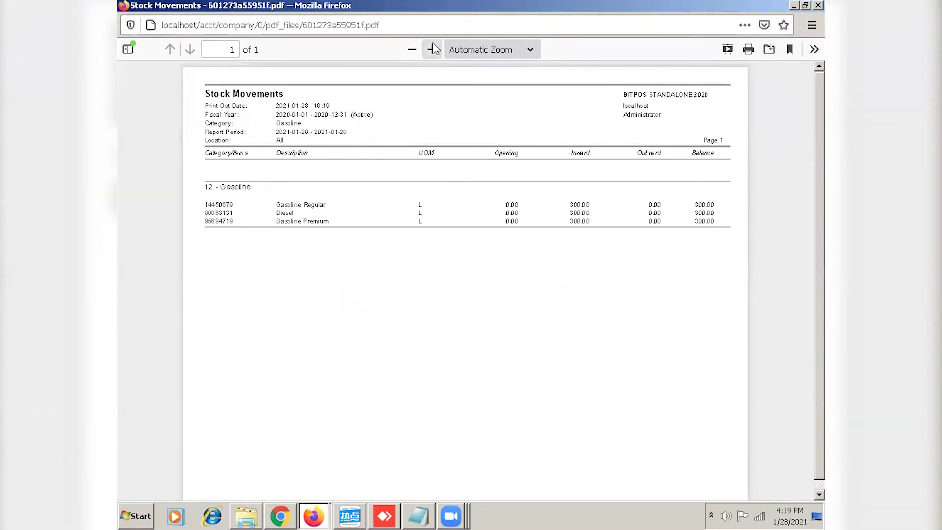
pyautogui.click(433, 50)
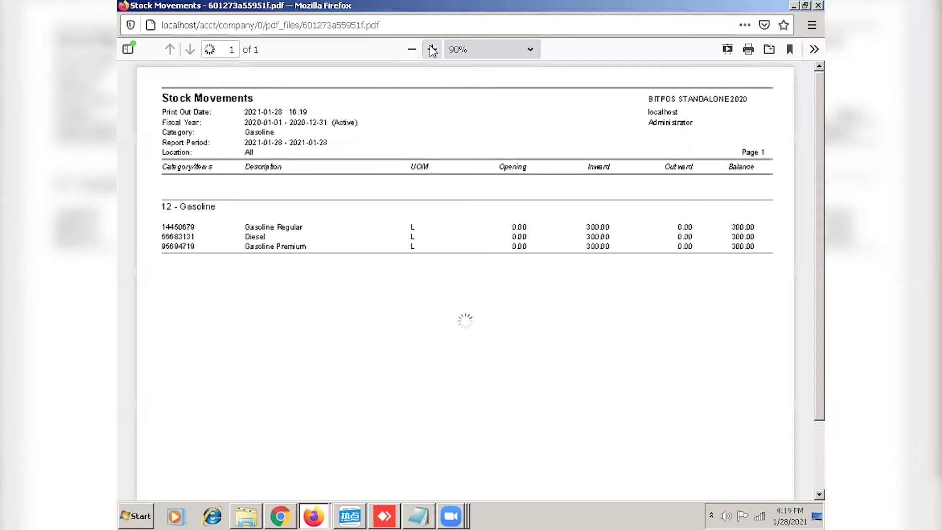
pyautogui.click(433, 49)
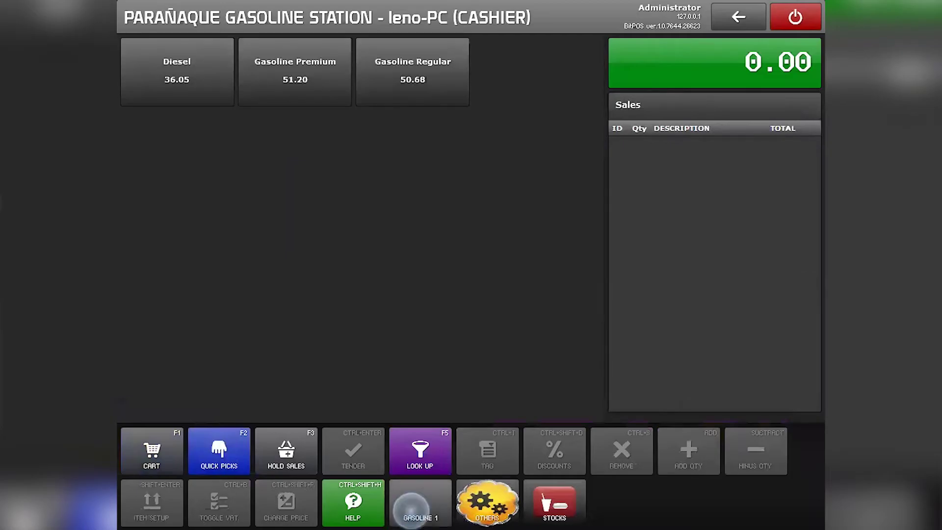
# Ring up a 100.00 Diesel line, discarding the accidental Gasoline Regular entry.
pyautogui.click(427, 95)
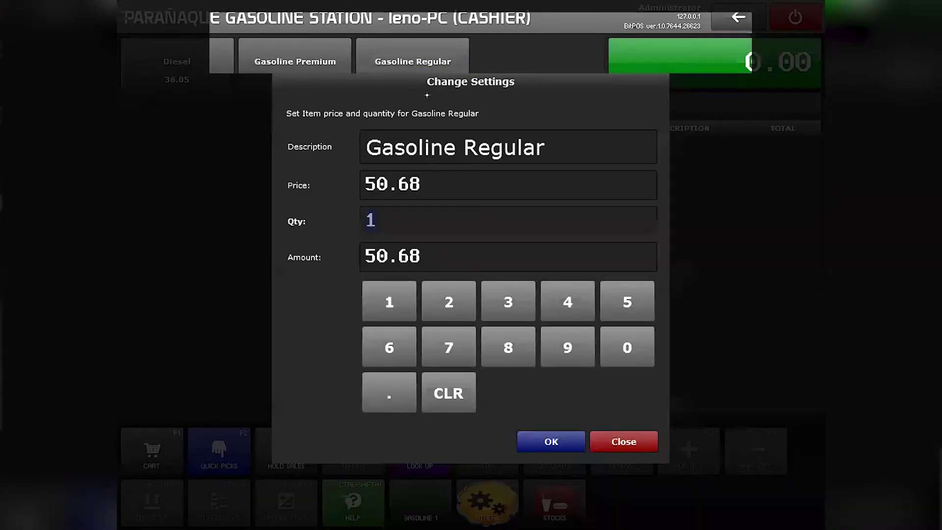
pyautogui.click(638, 448)
pyautogui.click(179, 85)
pyautogui.click(399, 256)
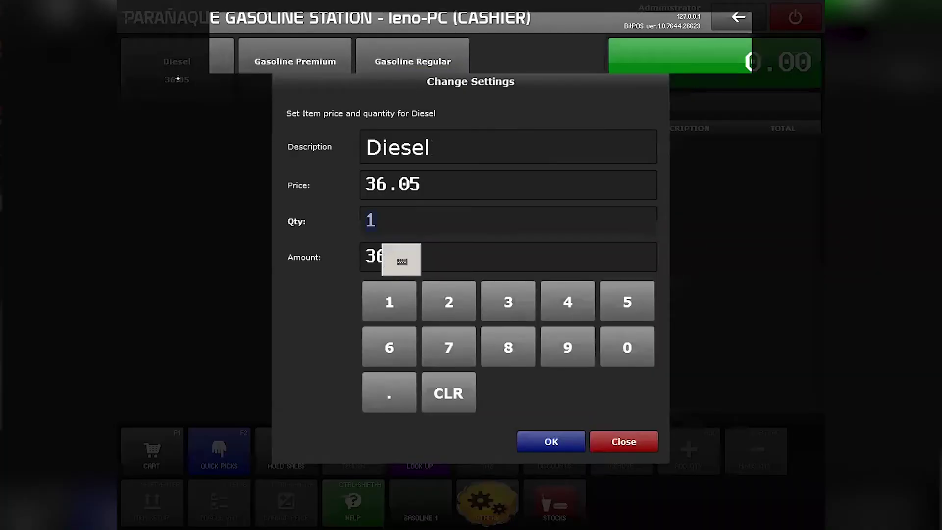
pyautogui.click(442, 256)
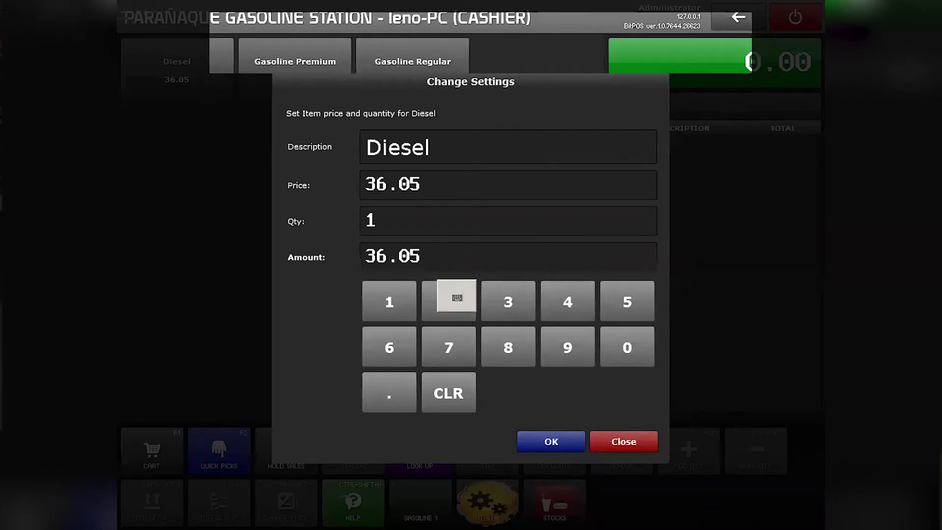
pyautogui.click(397, 309)
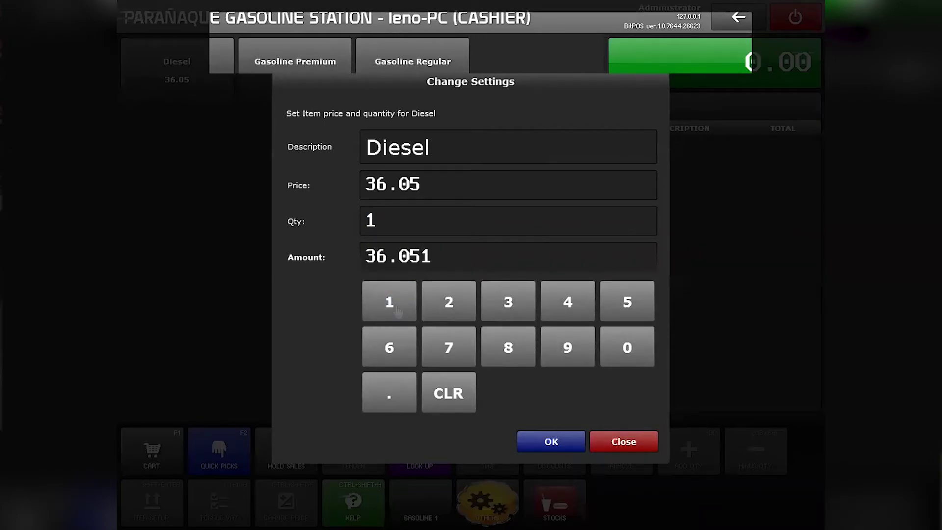
pyautogui.click(448, 393)
pyautogui.click(389, 300)
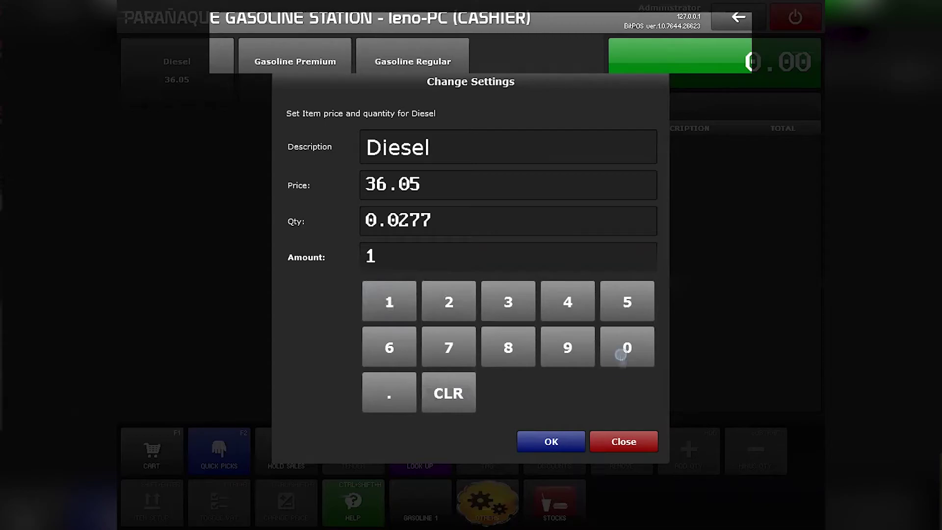
pyautogui.click(621, 355)
pyautogui.click(622, 355)
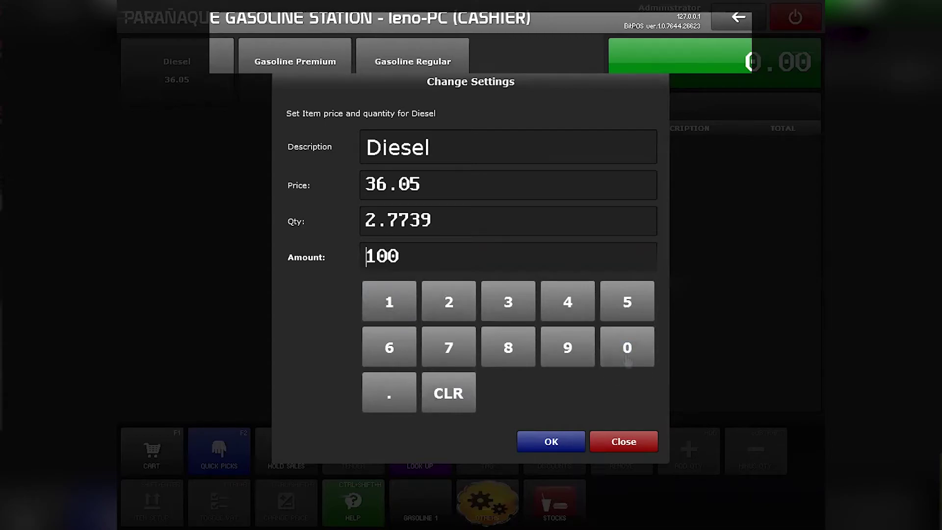
pyautogui.click(552, 441)
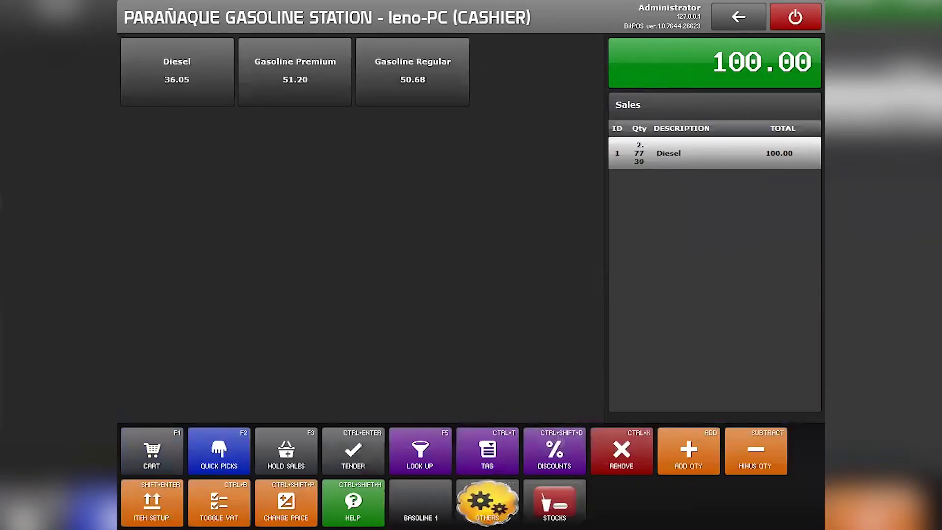
# Tender the sale with exactly 100.00 cash and finish the transaction.
pyautogui.click(353, 450)
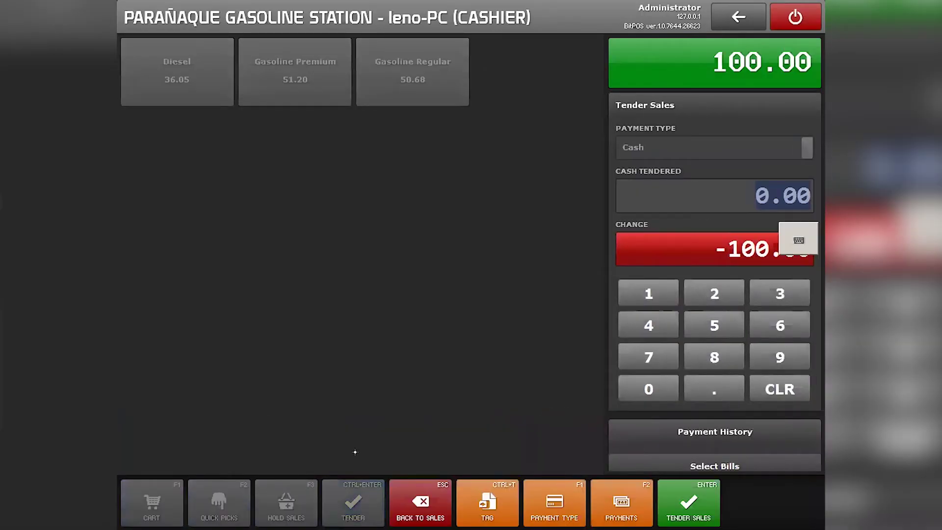
pyautogui.click(648, 293)
pyautogui.click(774, 395)
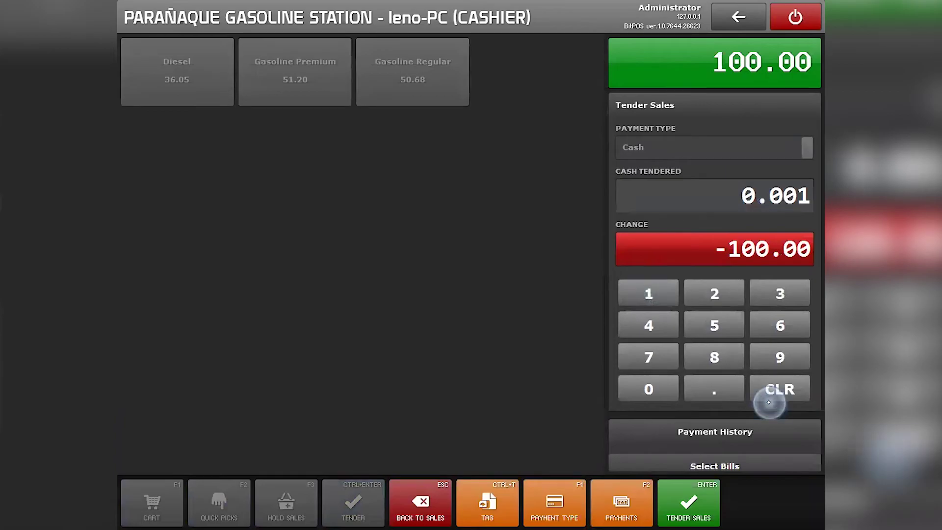
pyautogui.click(772, 394)
pyautogui.click(640, 299)
pyautogui.click(656, 398)
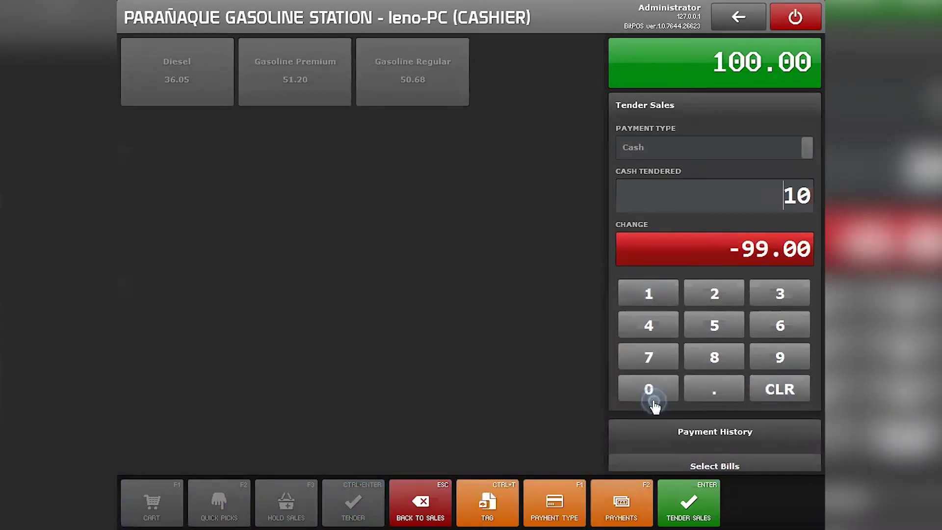
pyautogui.click(655, 404)
pyautogui.click(689, 501)
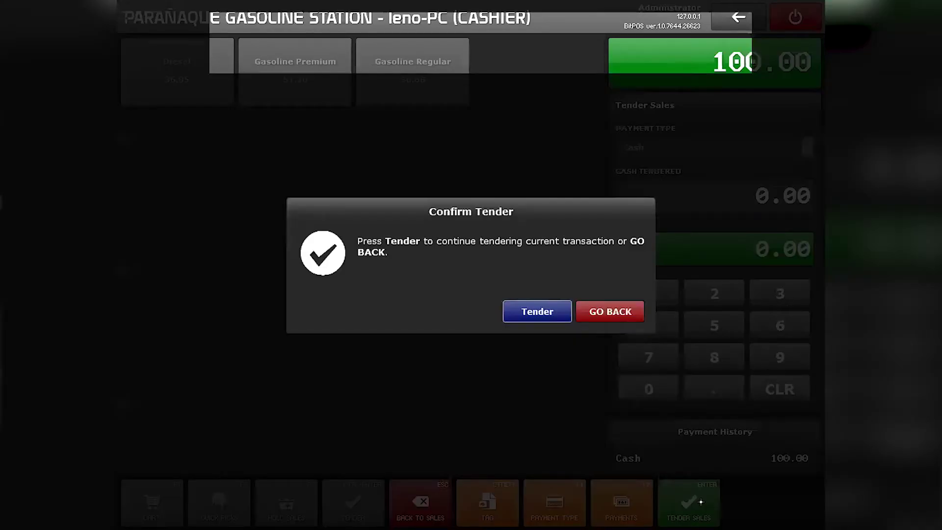
pyautogui.click(537, 312)
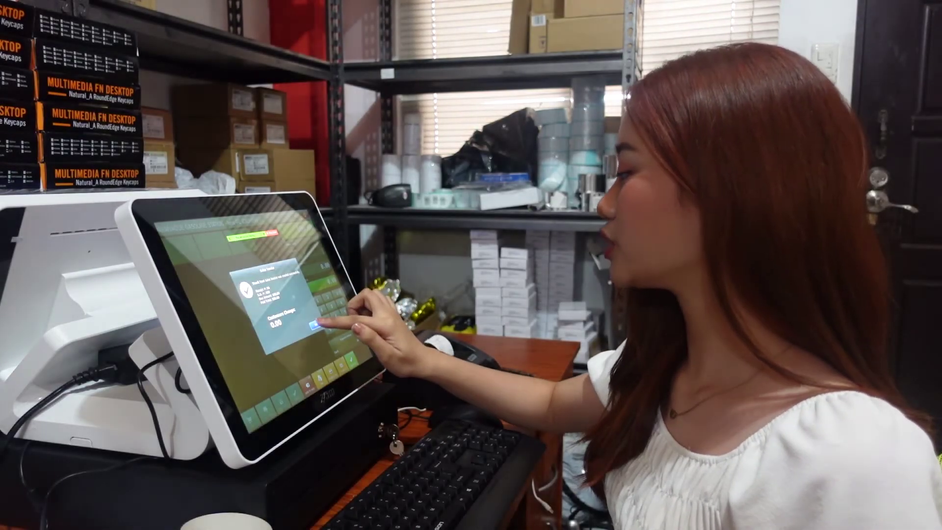
pyautogui.click(316, 324)
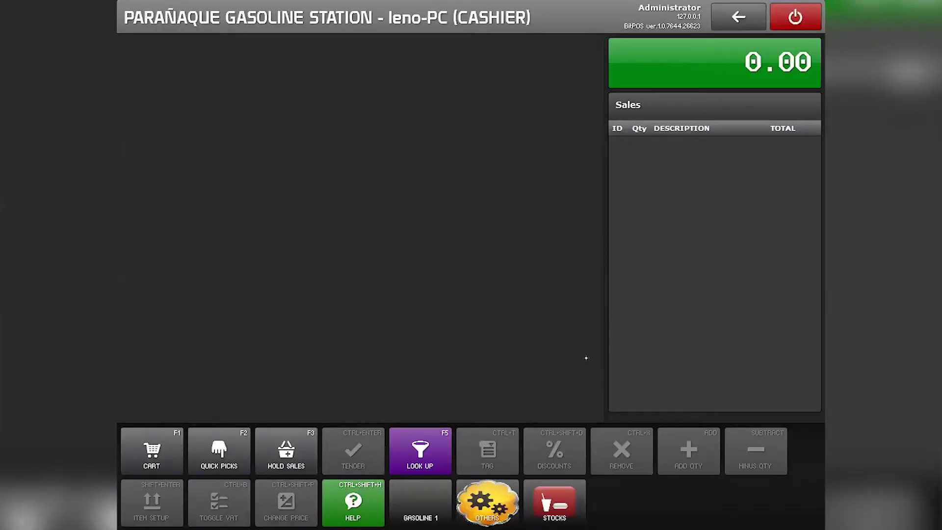
# Add 2 litres of Gasoline Premium from the Gasoline 1 group to the sale.
pyautogui.click(427, 506)
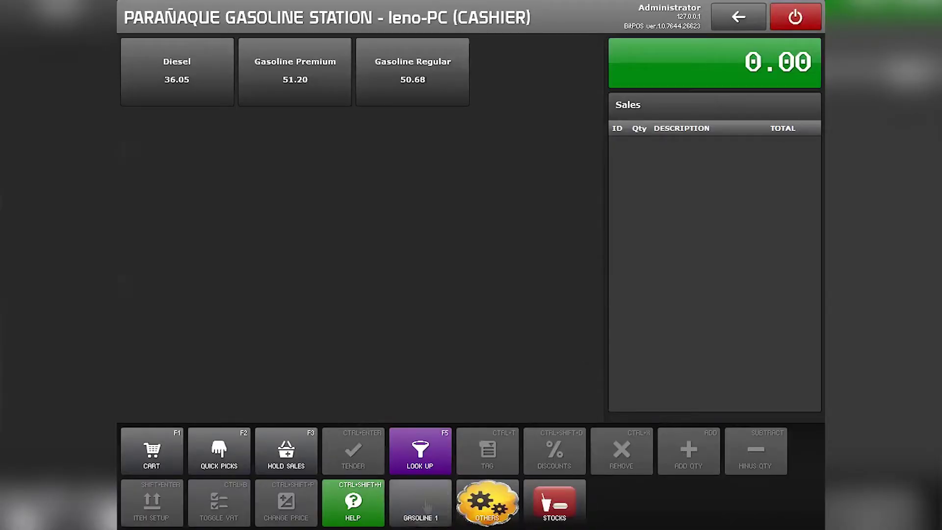
pyautogui.click(289, 75)
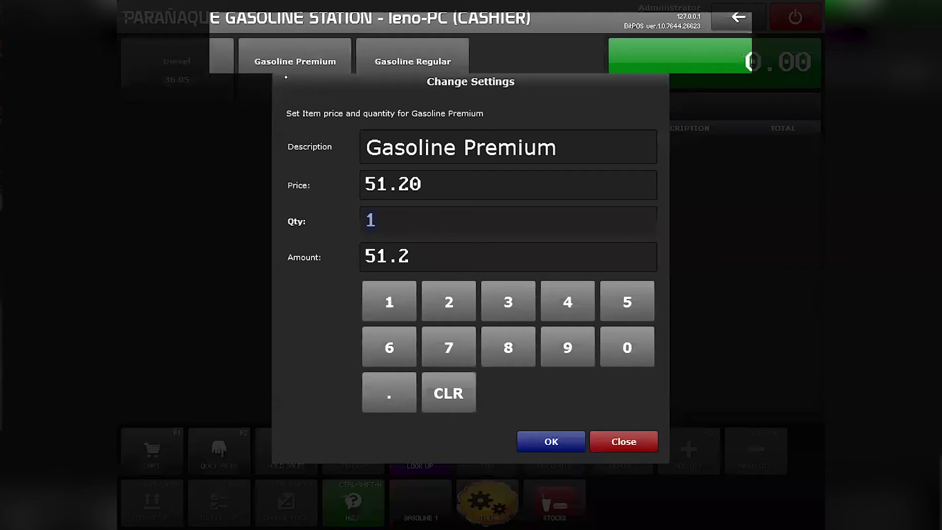
pyautogui.click(393, 220)
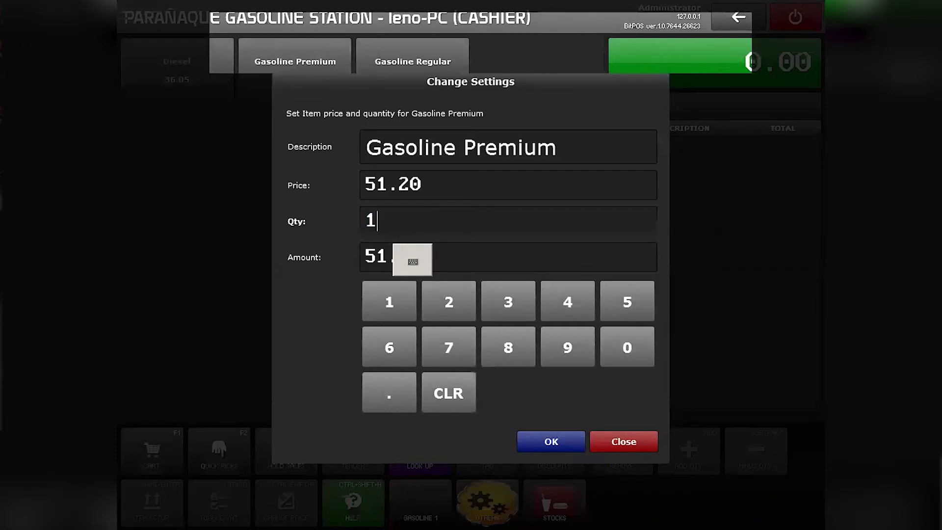
pyautogui.click(448, 393)
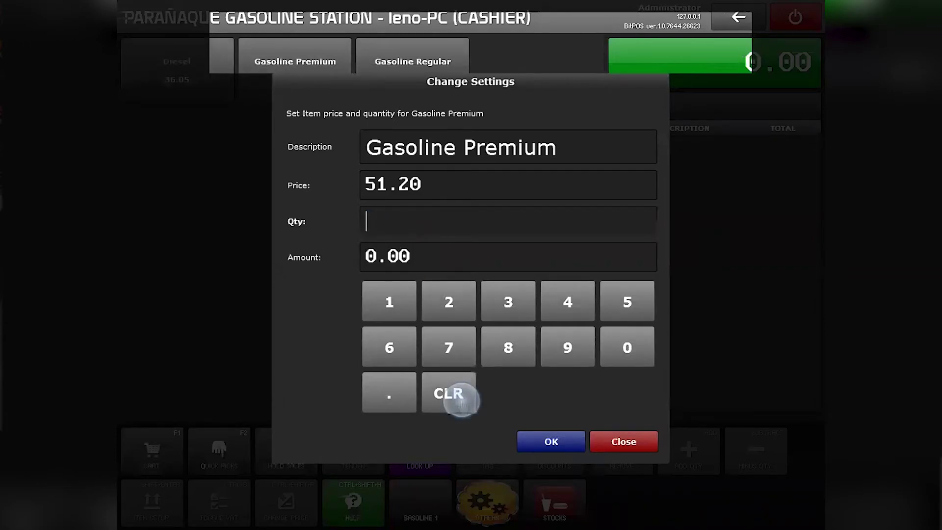
pyautogui.click(455, 314)
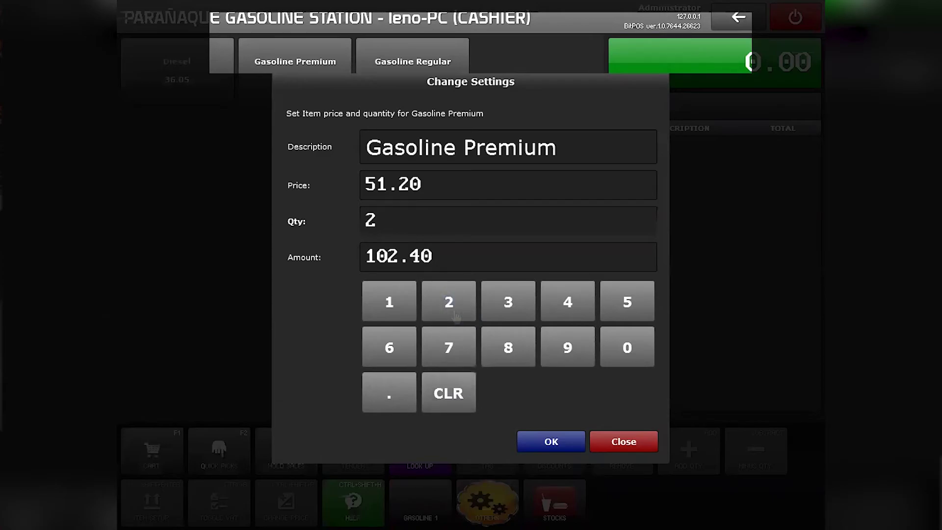
pyautogui.click(563, 438)
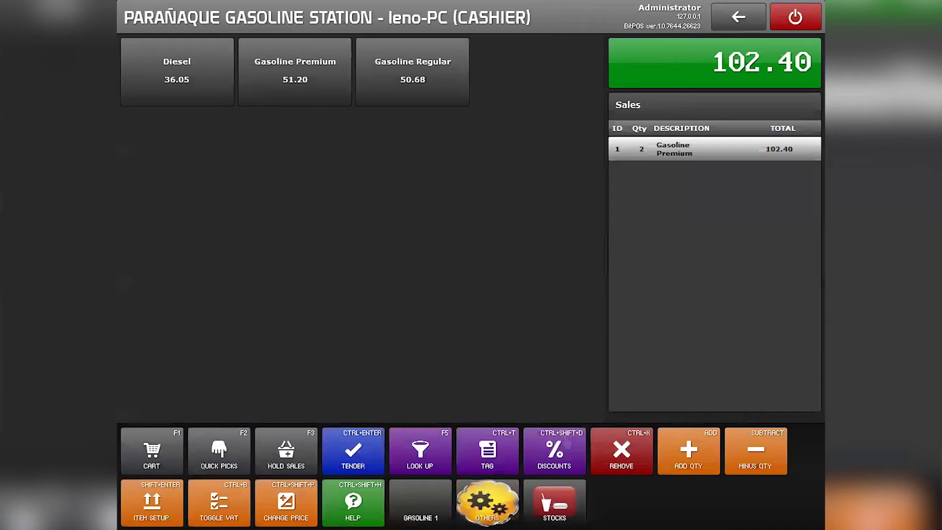
# Tender the 102.40 sale with 200.00 cash, giving 97.60 change.
pyautogui.click(356, 452)
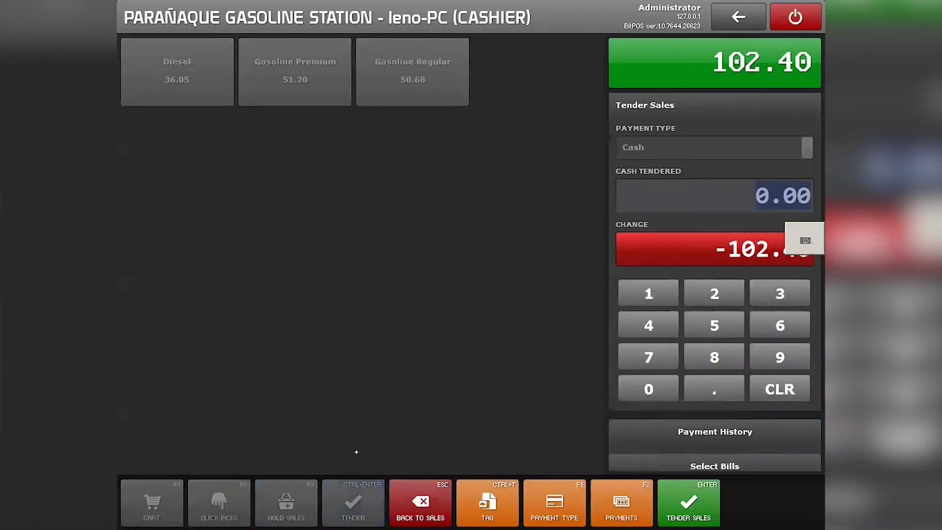
pyautogui.click(706, 294)
pyautogui.click(767, 399)
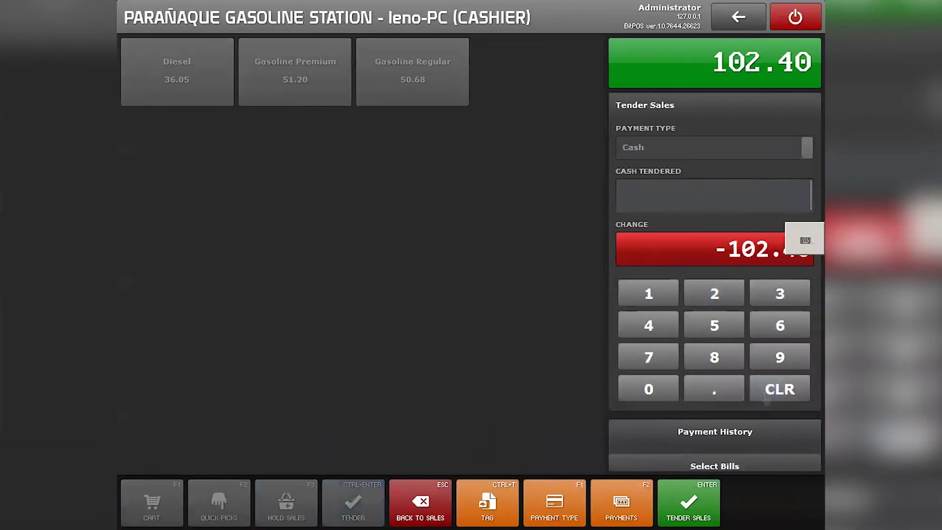
pyautogui.click(715, 302)
pyautogui.click(649, 399)
pyautogui.click(648, 399)
pyautogui.click(697, 507)
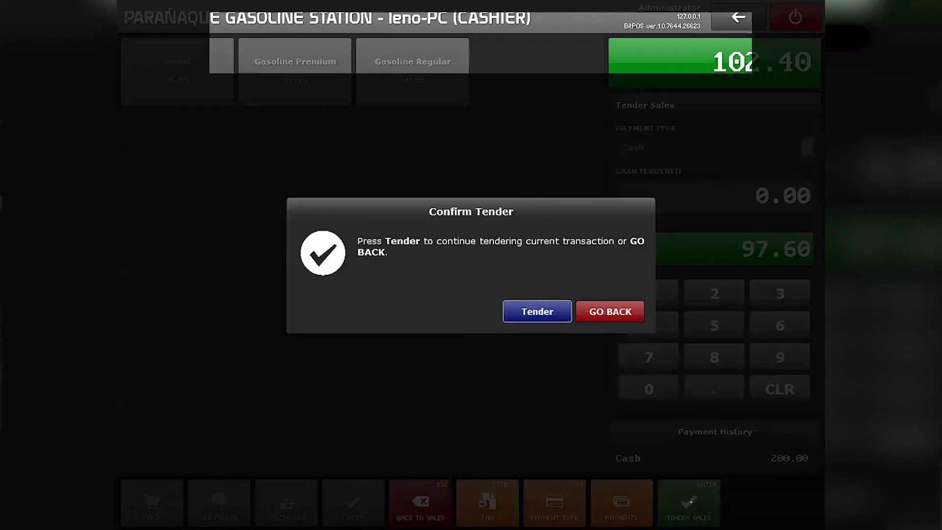
pyautogui.click(540, 310)
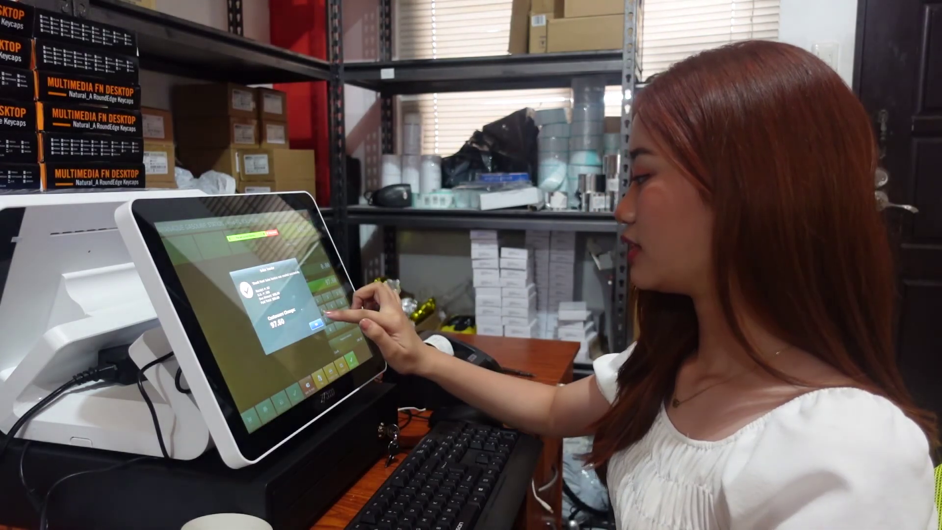
pyautogui.click(352, 352)
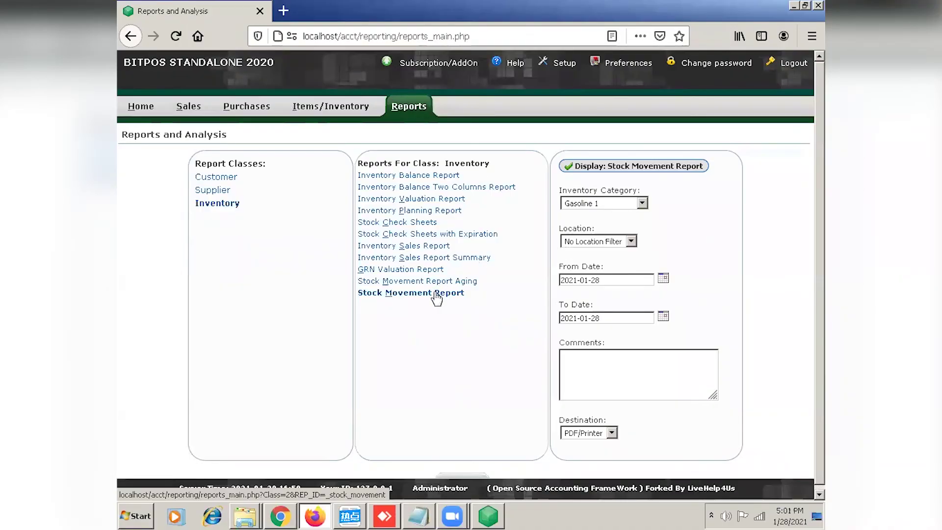
# Regenerate the Gasoline 1 stock movement report and maximize the PDF window.
pyautogui.click(642, 203)
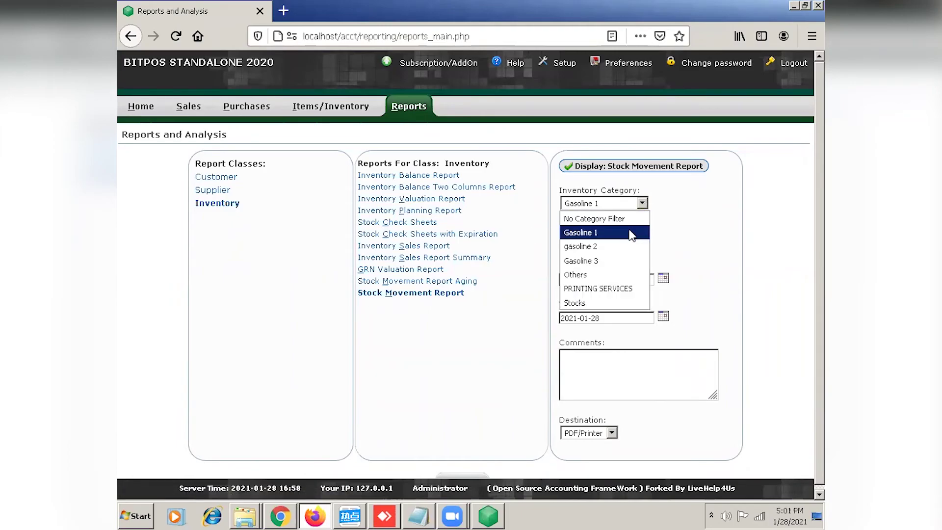
pyautogui.click(627, 236)
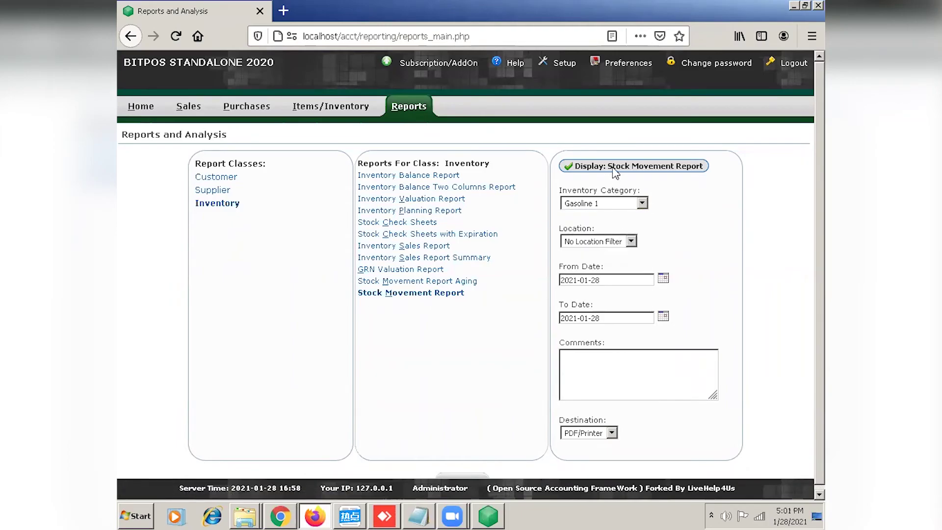
pyautogui.click(614, 166)
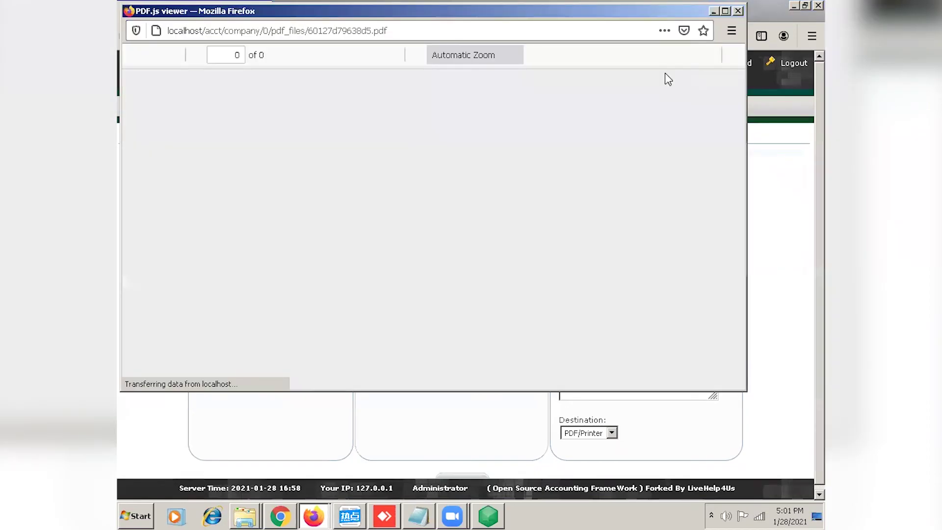
pyautogui.click(726, 10)
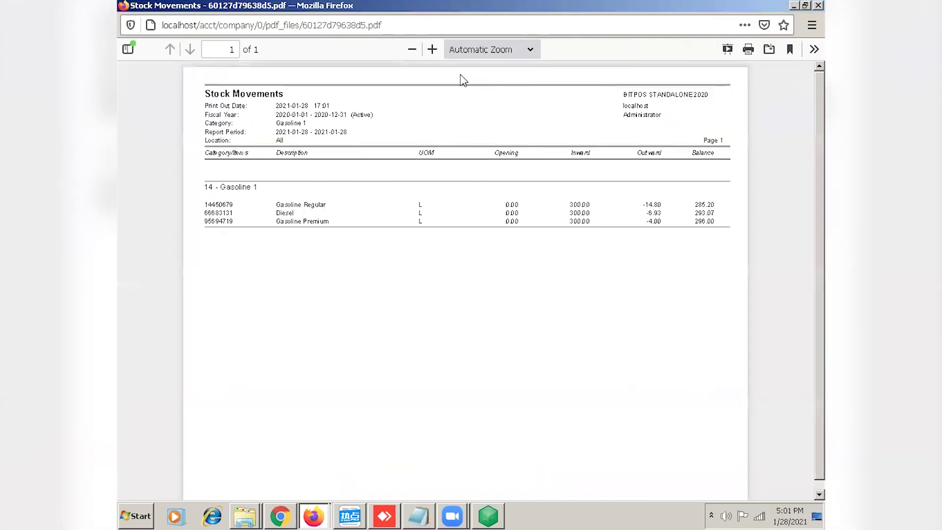